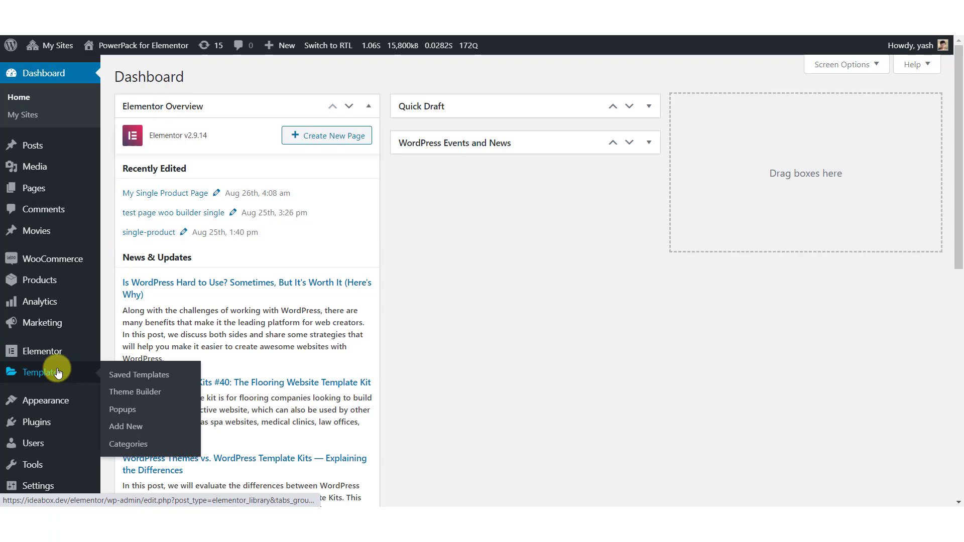
- From Saved Templates, create a Page-type template named 'My Single Product Page'
left_click(118, 371)
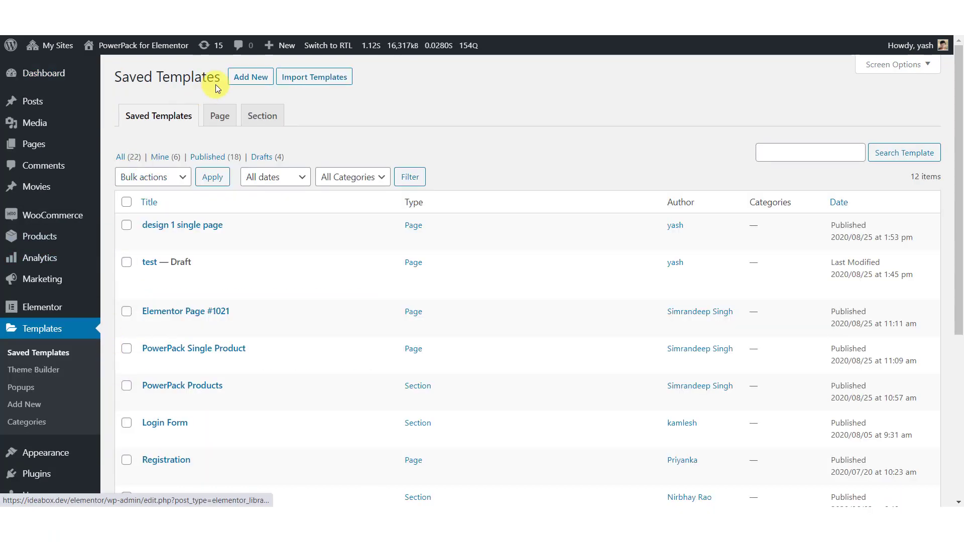
left_click(250, 77)
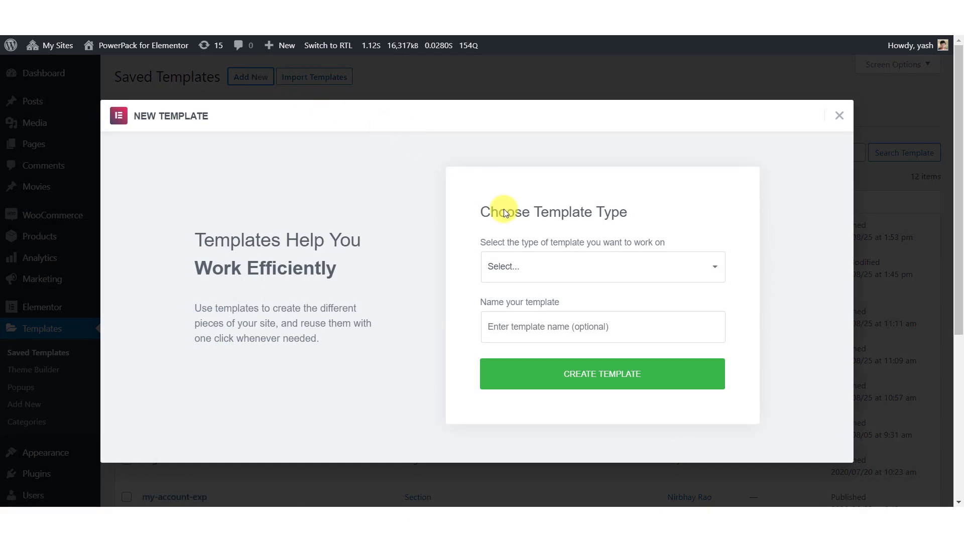
left_click(560, 271)
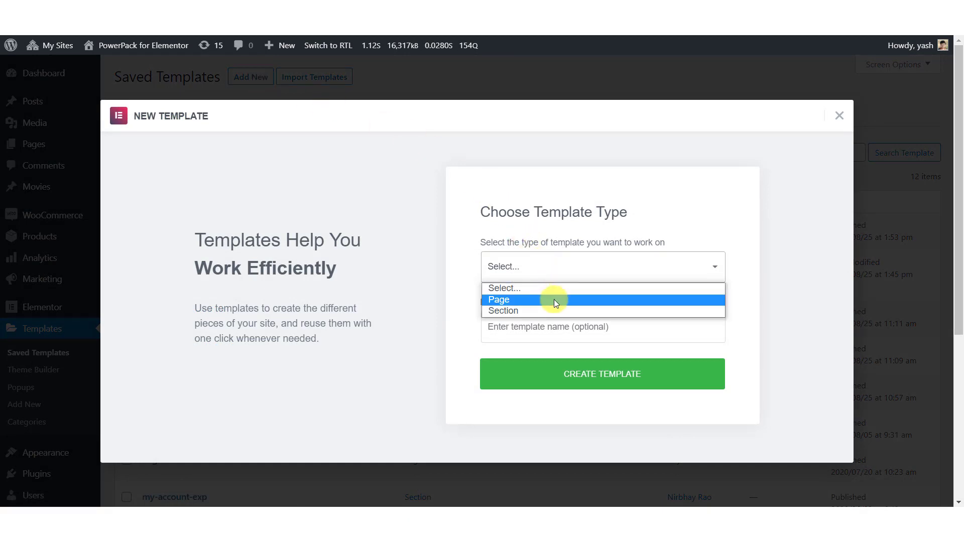
left_click(554, 299)
left_click(545, 325)
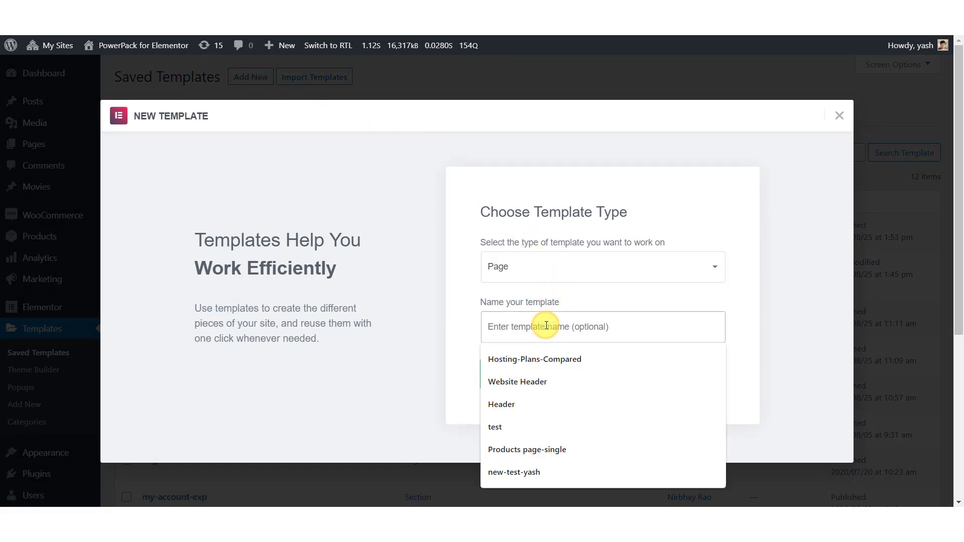
type("My Single Product Page")
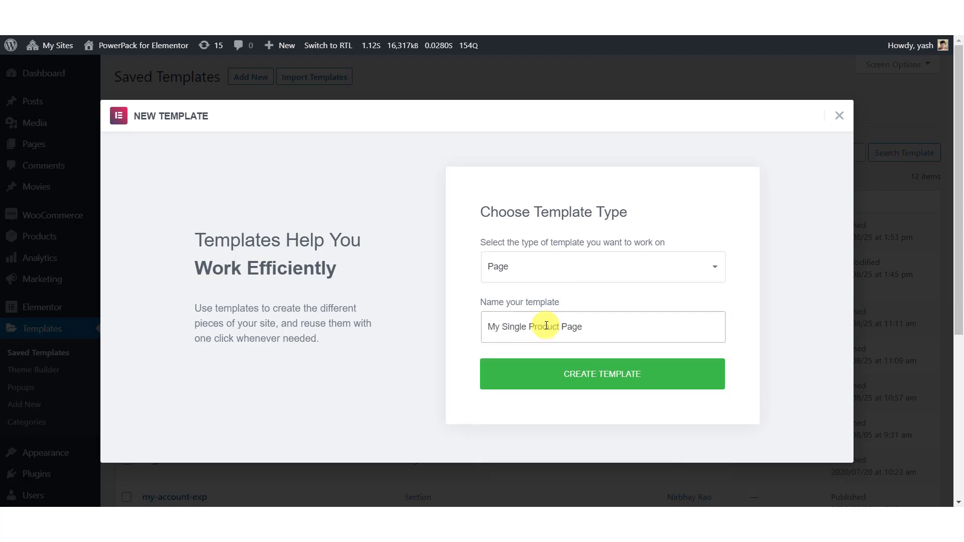
left_click(577, 374)
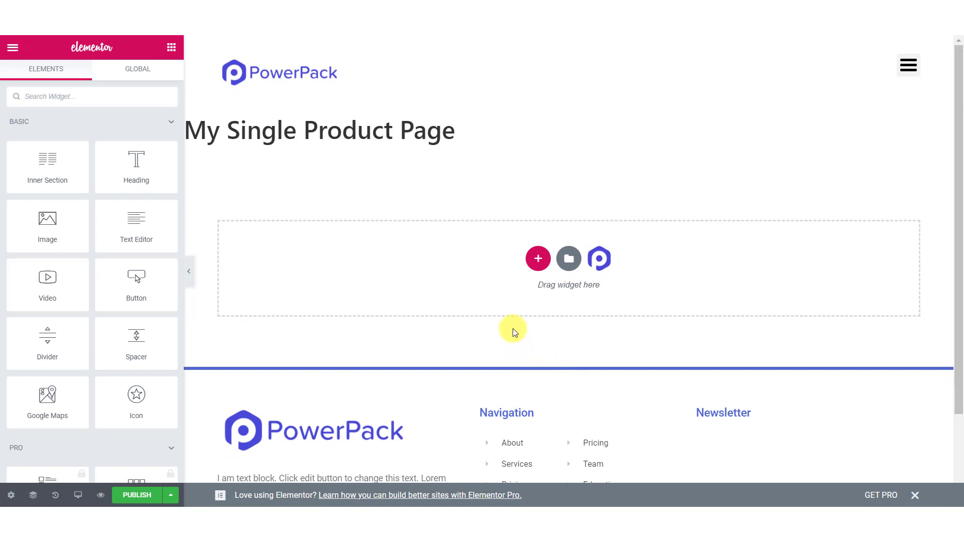
- Set the template's page layout to Elementor Canvas and publish it
left_click(11, 494)
left_click(152, 256)
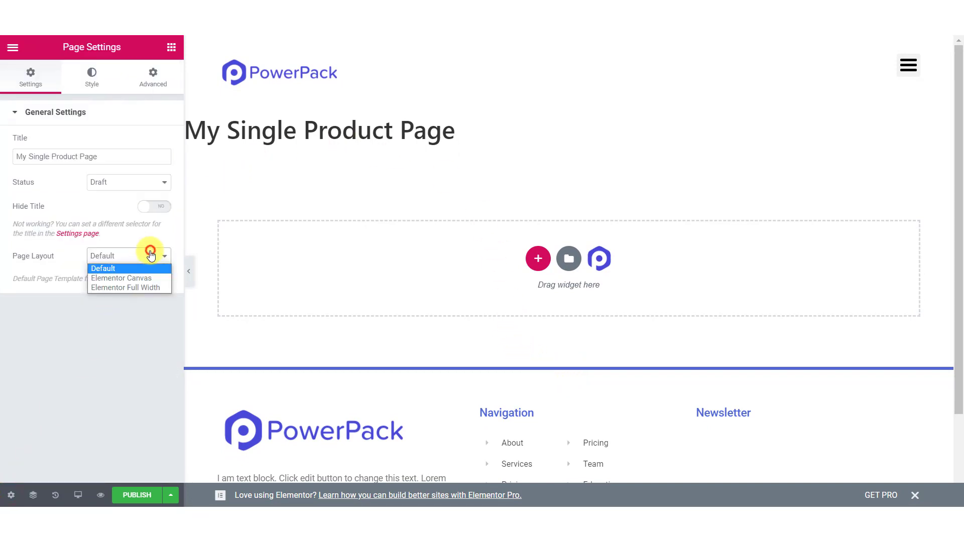
left_click(121, 276)
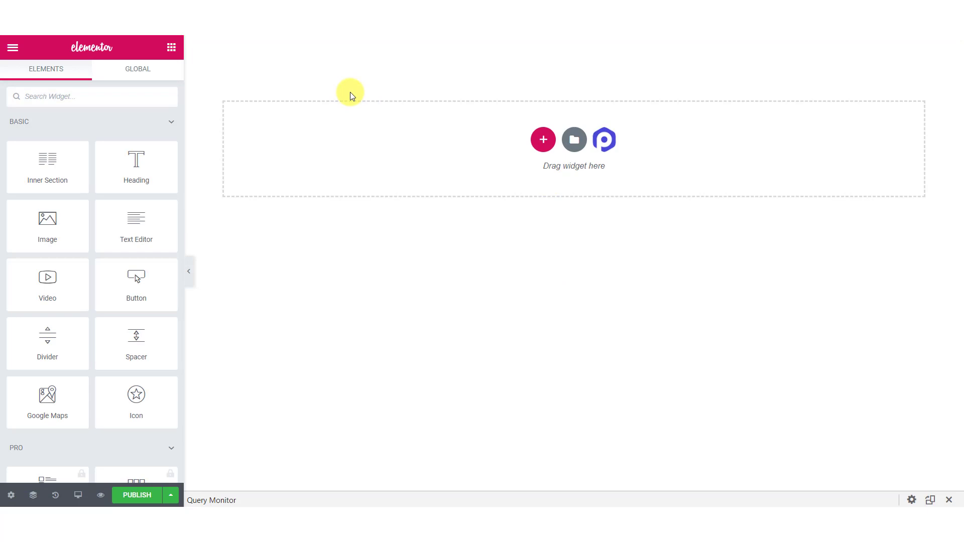
left_click(136, 495)
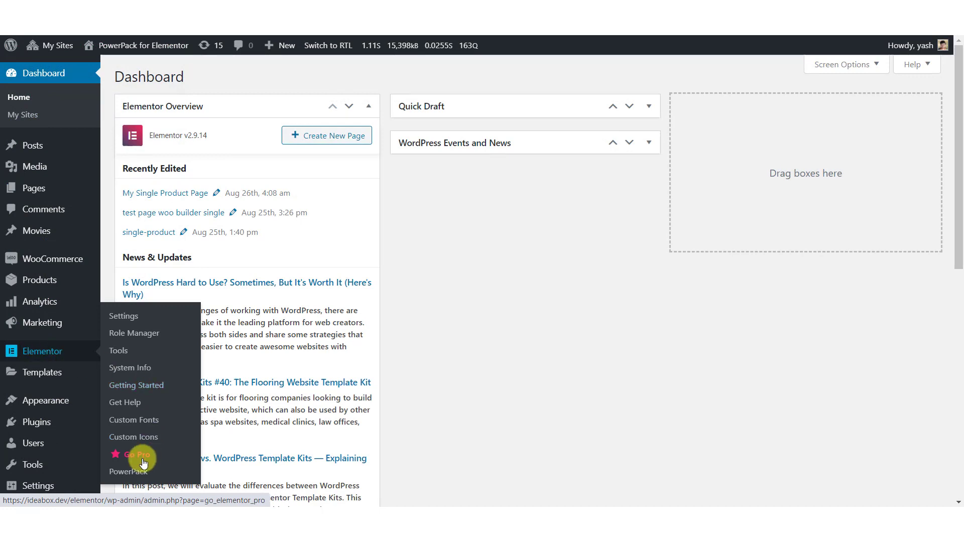
- Enable PowerPack's WooCommerce Builder, choose My Single Product Page as Single Product Template, and save
left_click(137, 473)
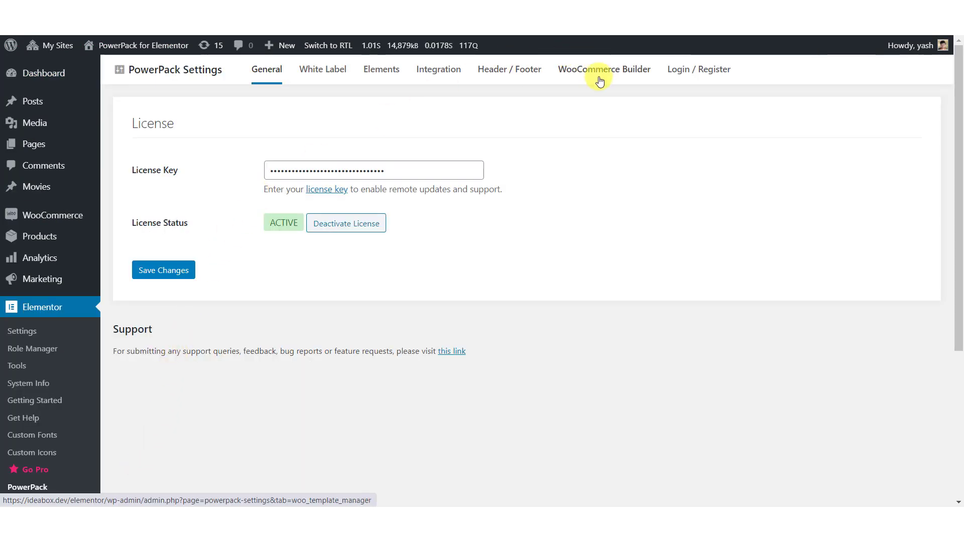
left_click(600, 71)
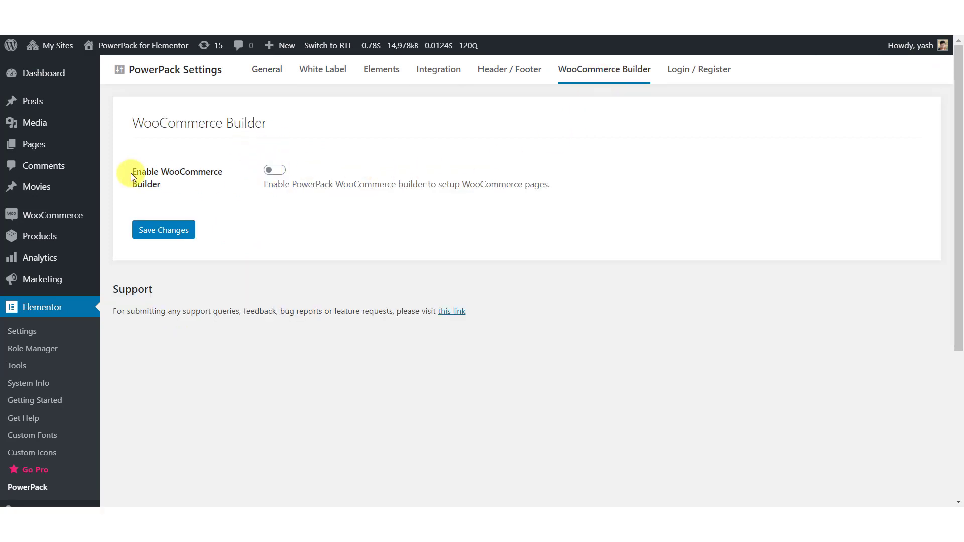
left_click(275, 171)
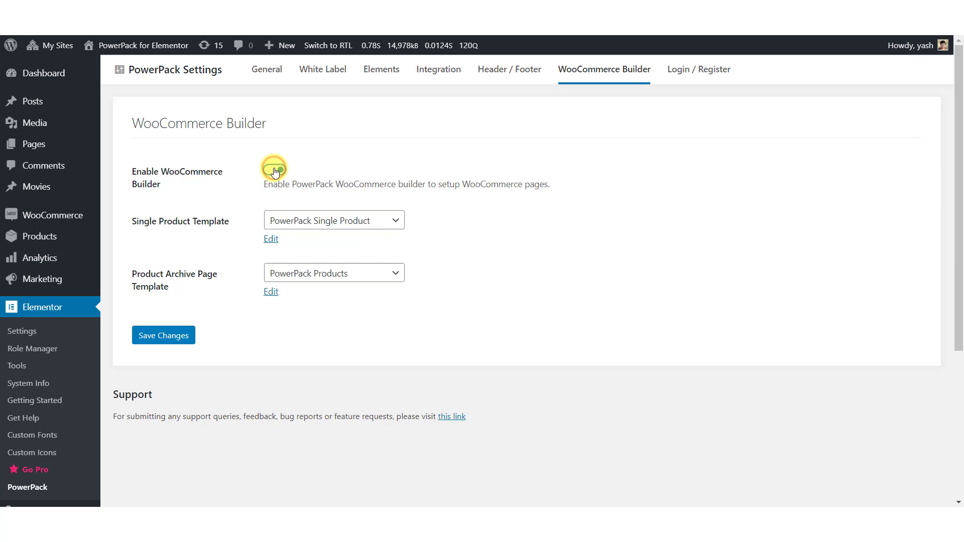
left_click(319, 221)
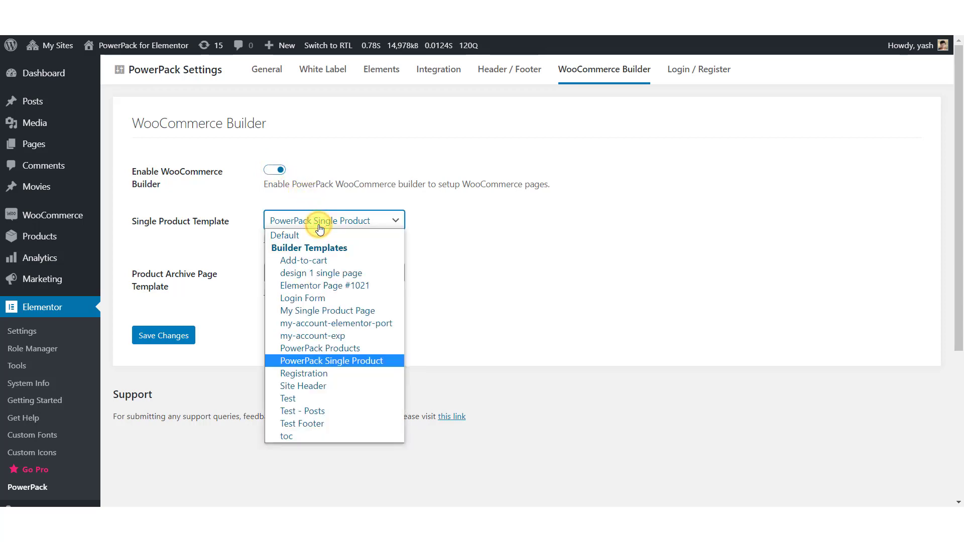
left_click(328, 311)
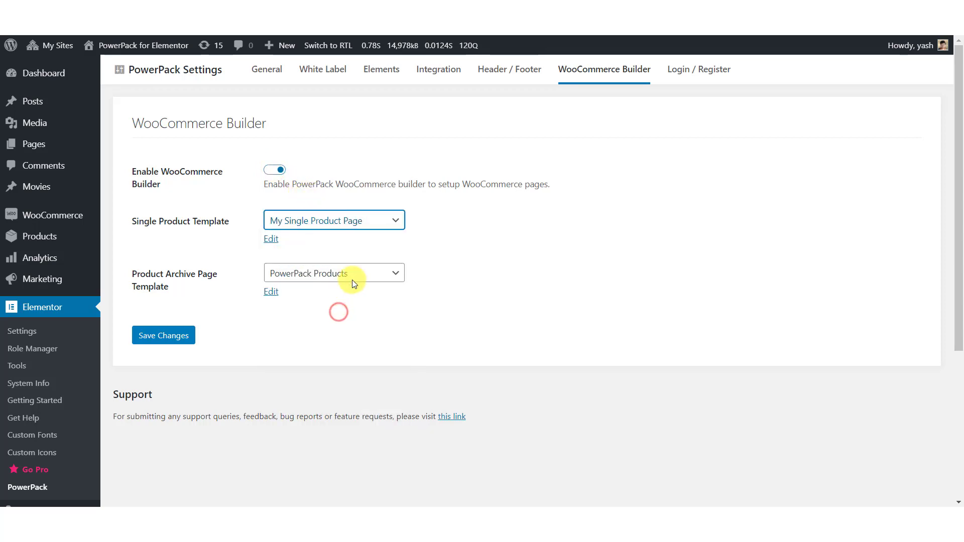
left_click(299, 249)
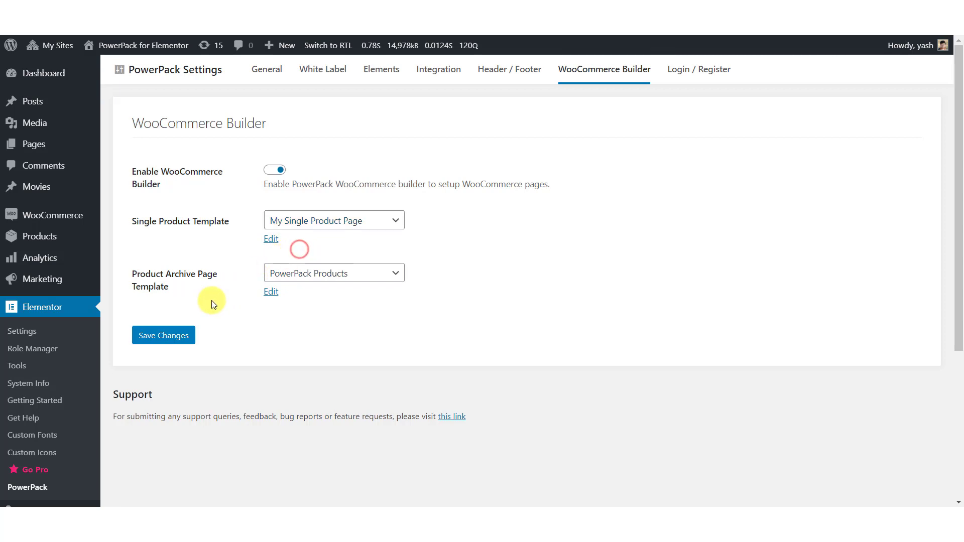
left_click(179, 338)
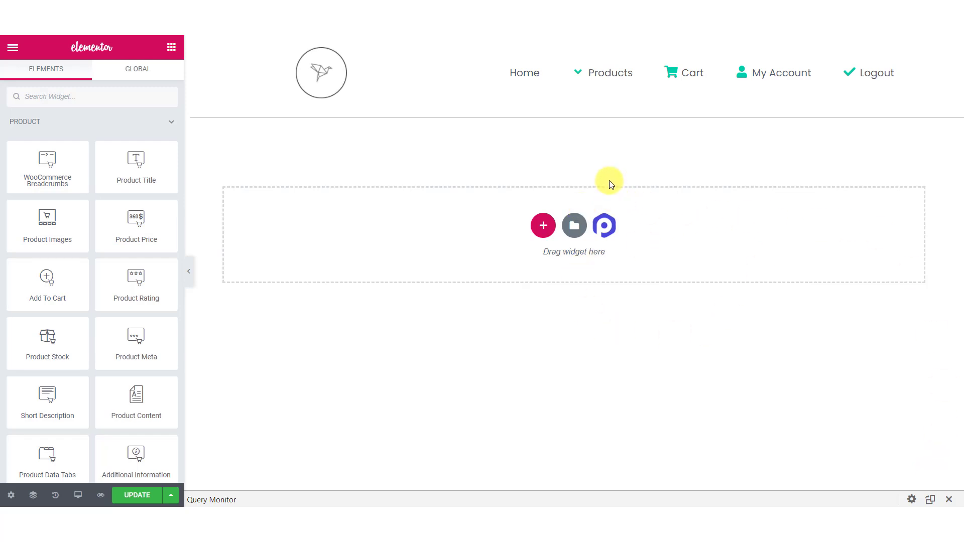
- Add a two-column section, then search the widgets panel for 'product i'
left_click(543, 227)
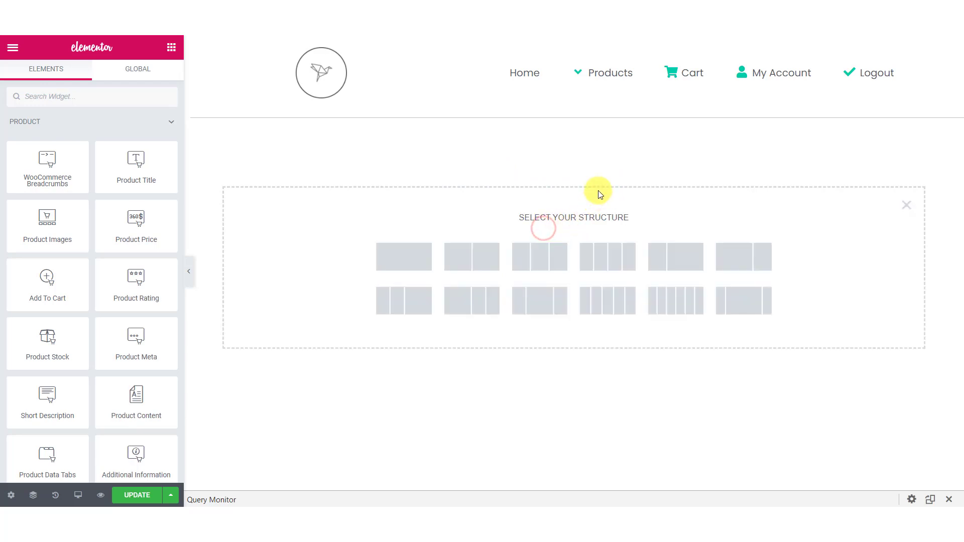
left_click(465, 261)
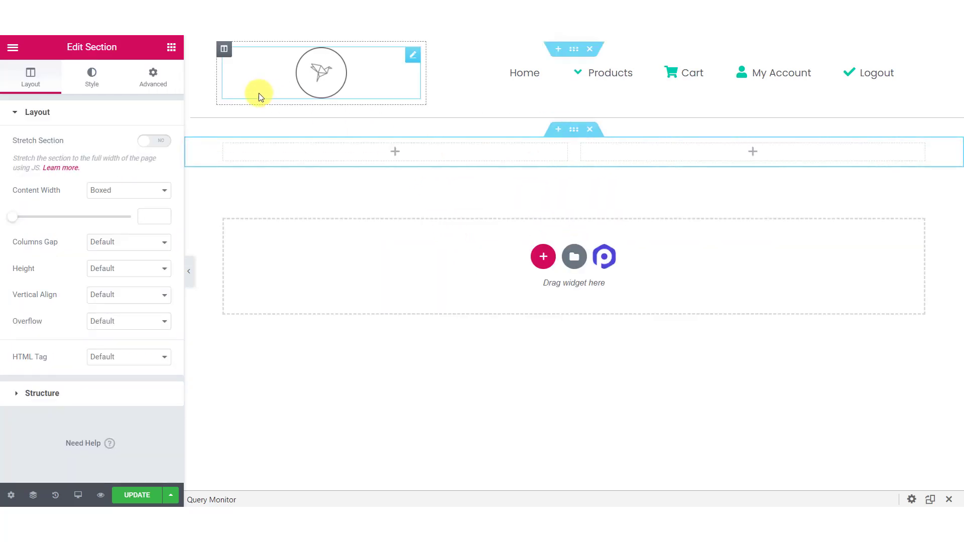
left_click(172, 47)
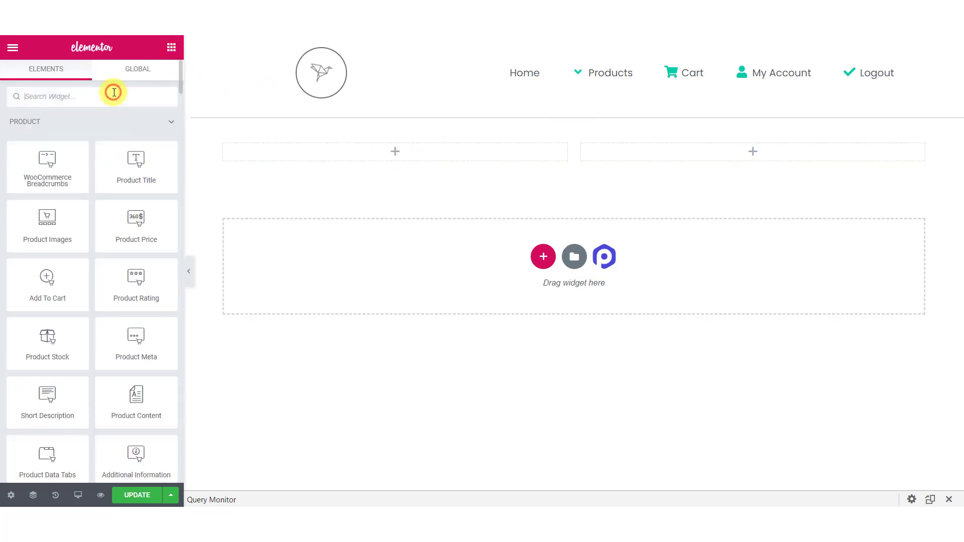
left_click(114, 96)
type("product pr")
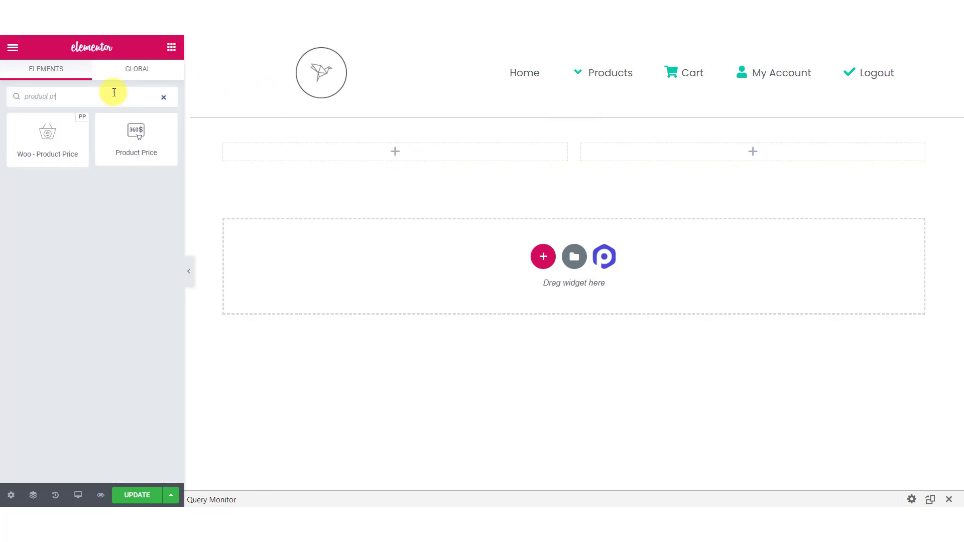
key("BackSpace")
key("BackSpace")
type("i")
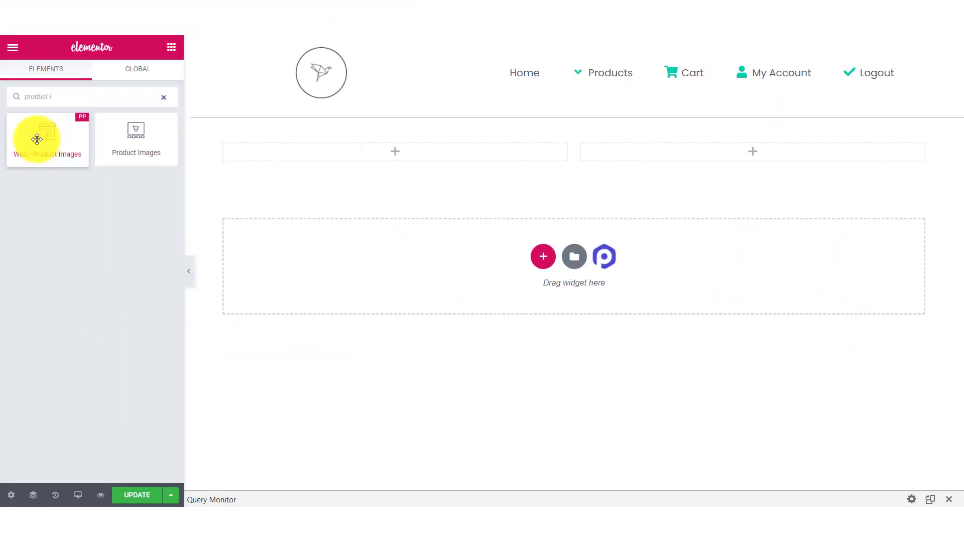
- Place Woo - Product Images in the left column and give its sale badge white text on teal
left_click_drag(36, 139, 267, 155)
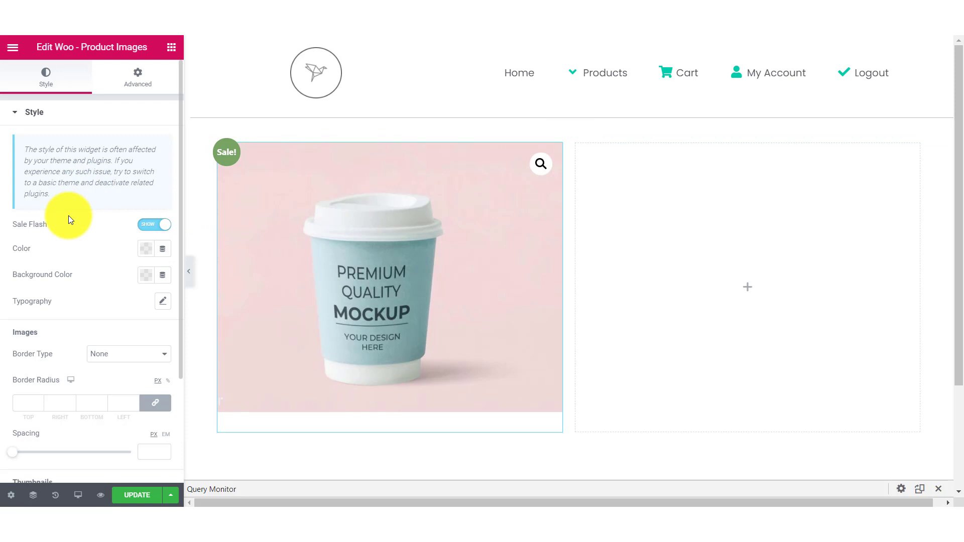
mouse_move(223, 153)
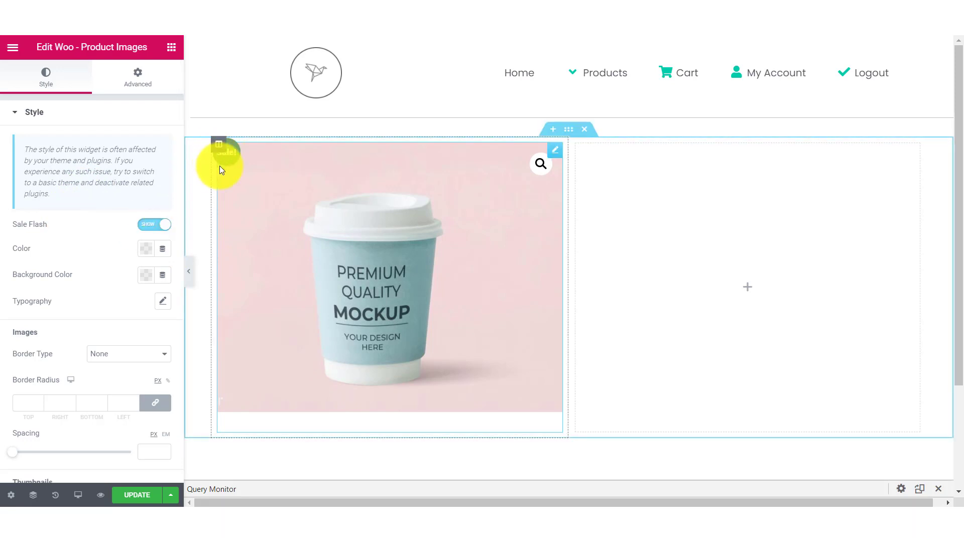
left_click(145, 249)
left_click(119, 334)
left_click(138, 271)
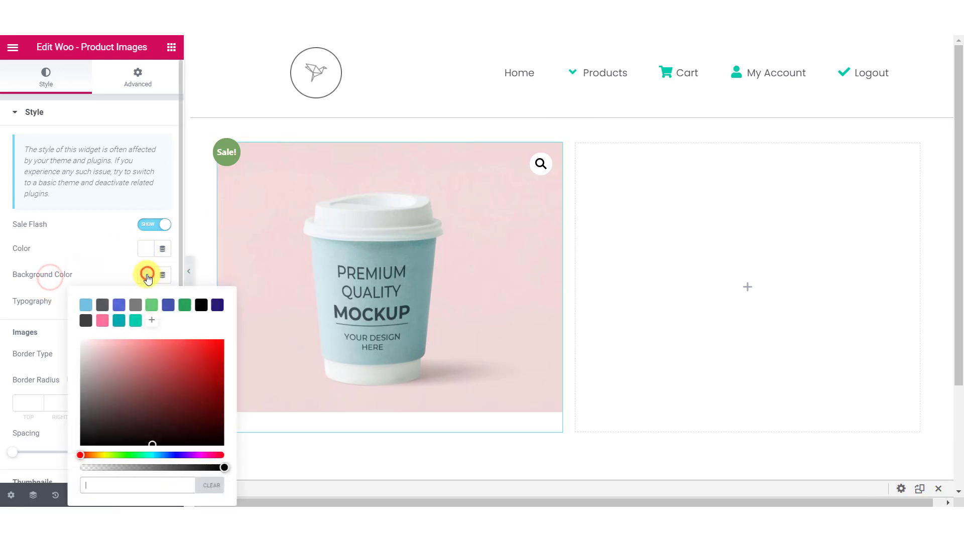
left_click(55, 333)
left_click(67, 254)
- Set the sale badge typography to Poppins, weight 400
left_click(160, 302)
left_click(119, 336)
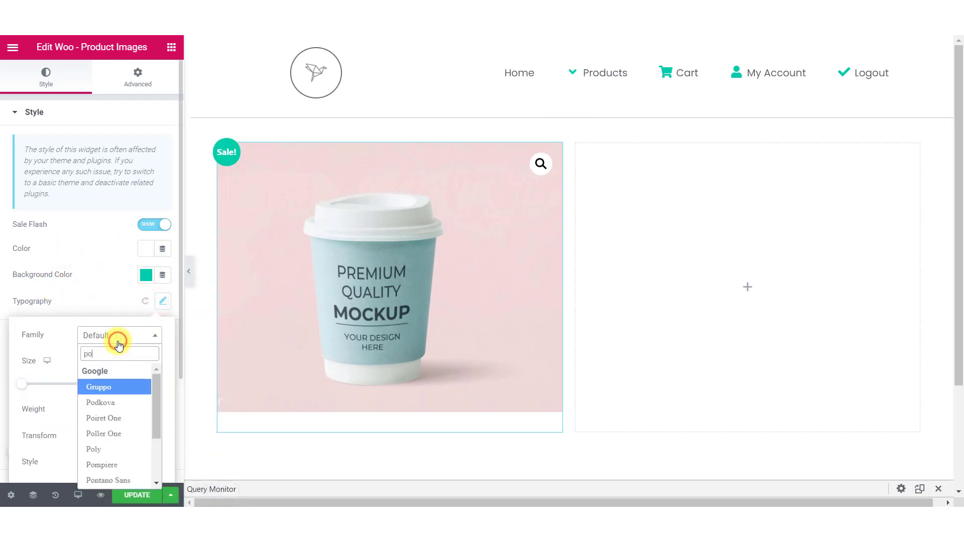
left_click(98, 387)
left_click(141, 383)
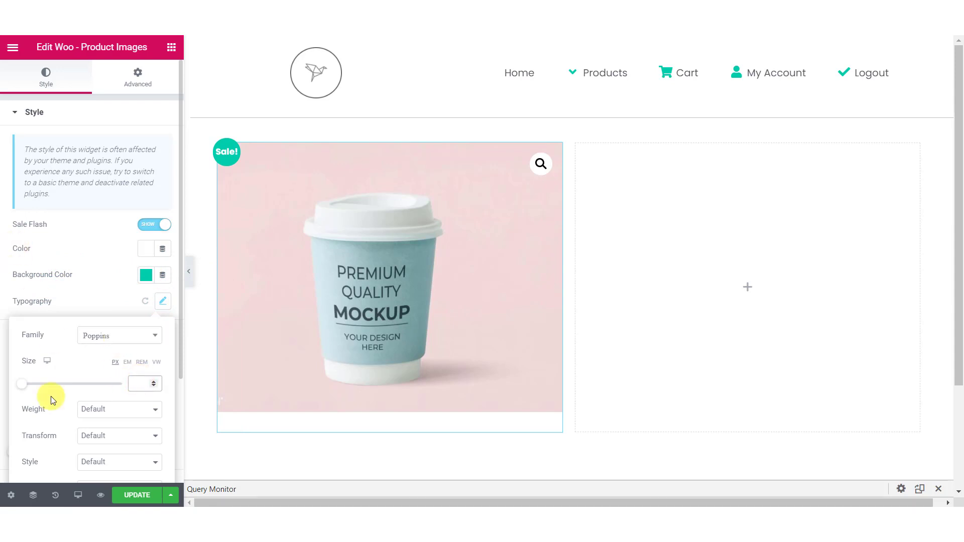
left_click(119, 408)
left_click(126, 339)
left_click(104, 282)
scroll(104, 282, "down", 3)
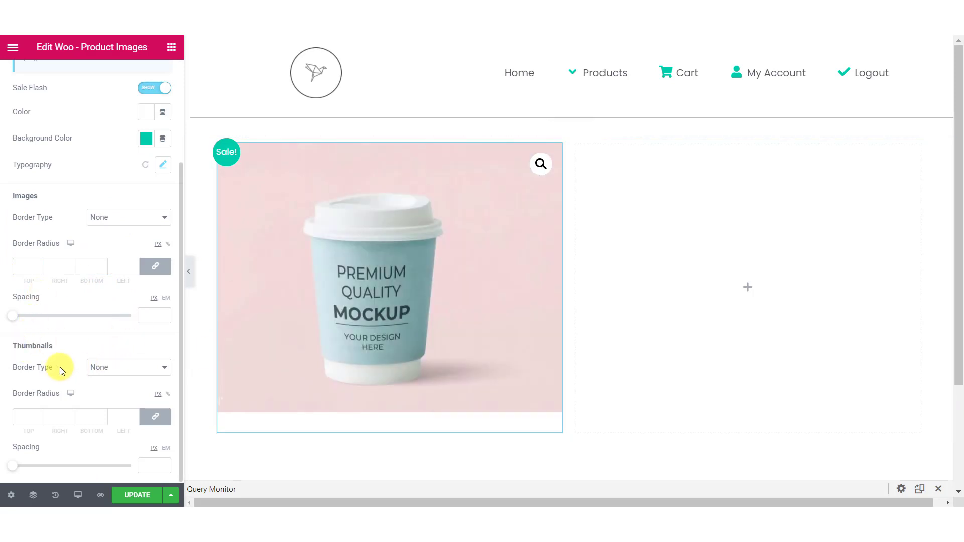
scroll(60, 346, "up", 5)
left_click(171, 47)
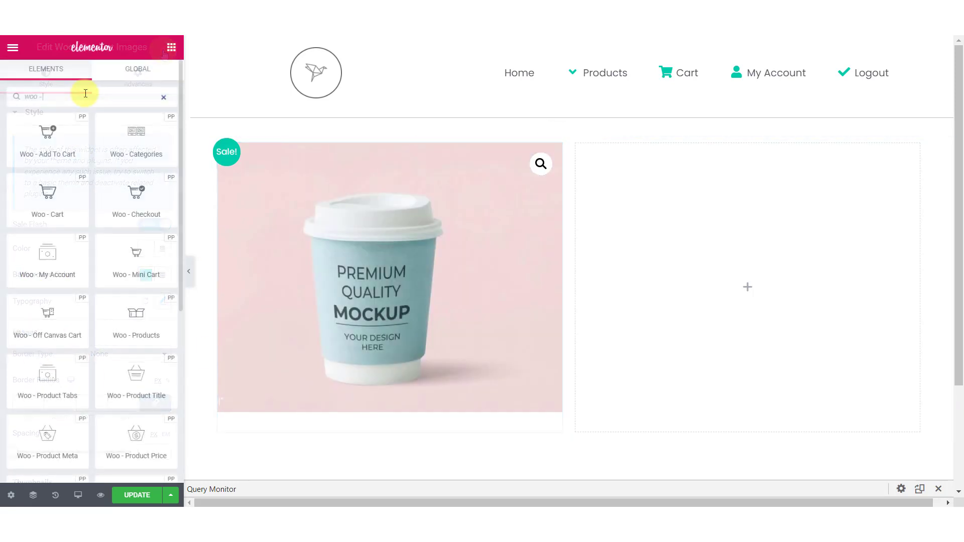
- Place the Coffee Cup product title in the right column and make its text grey
left_click_drag(137, 380, 606, 162)
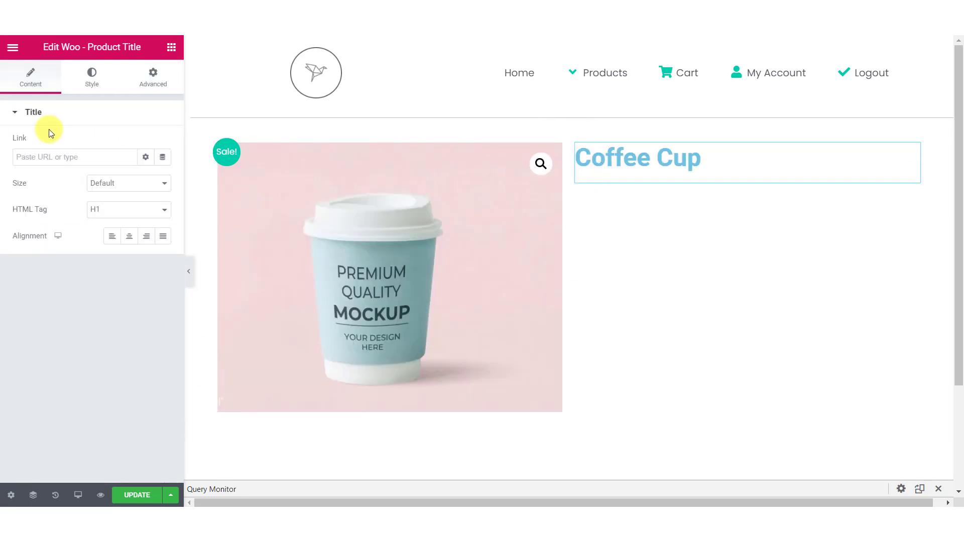
left_click(92, 76)
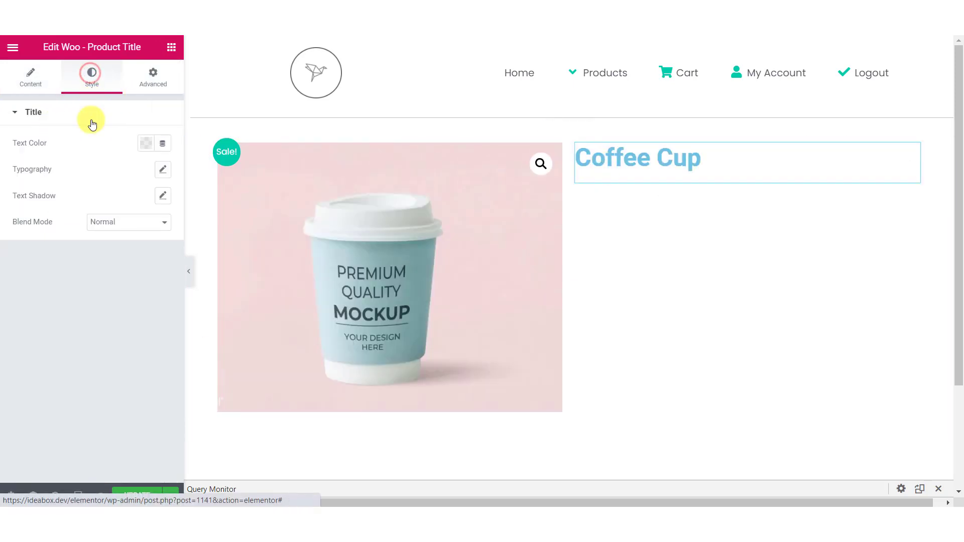
left_click(146, 142)
left_click(133, 174)
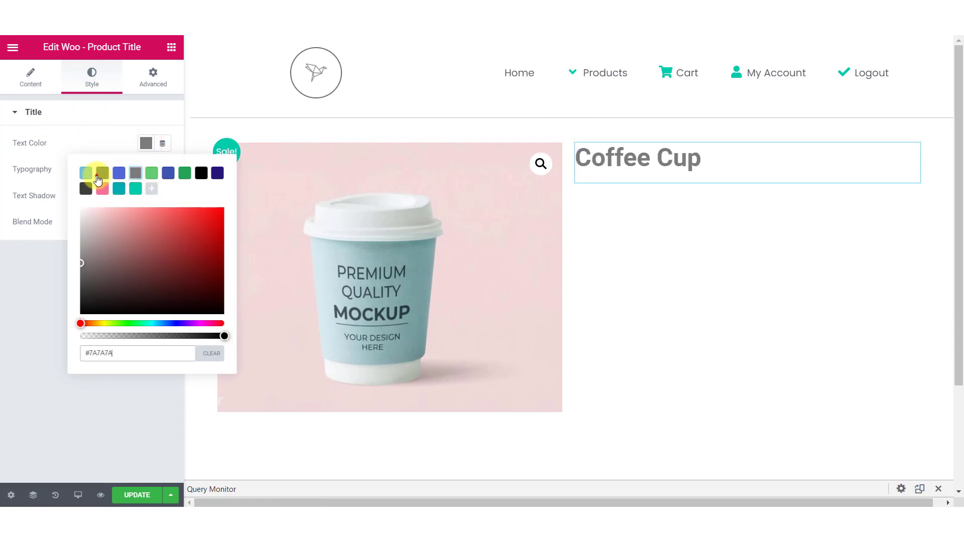
left_click(35, 256)
- Set the title typography to Poppins, 36 px, weight 500
left_click(162, 169)
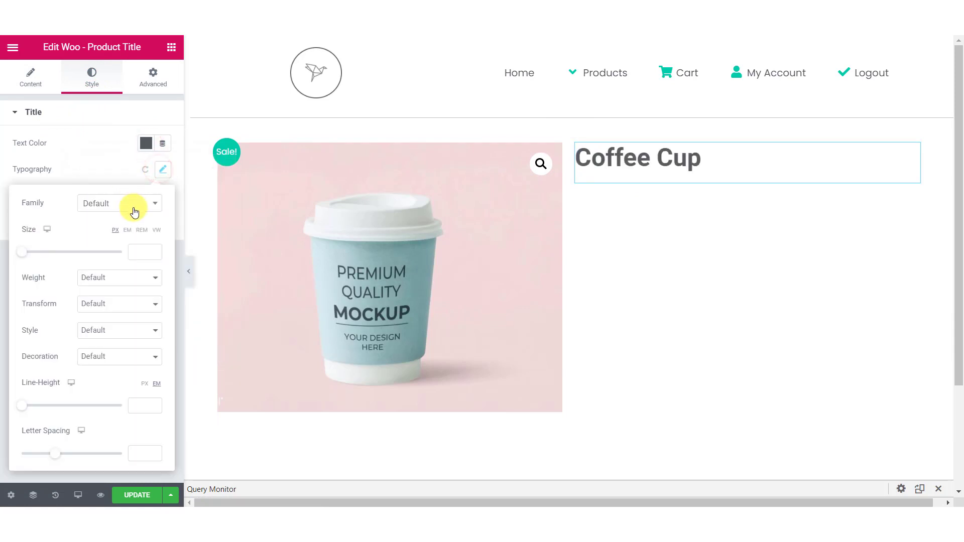
left_click(135, 204)
type("popp")
left_click(113, 250)
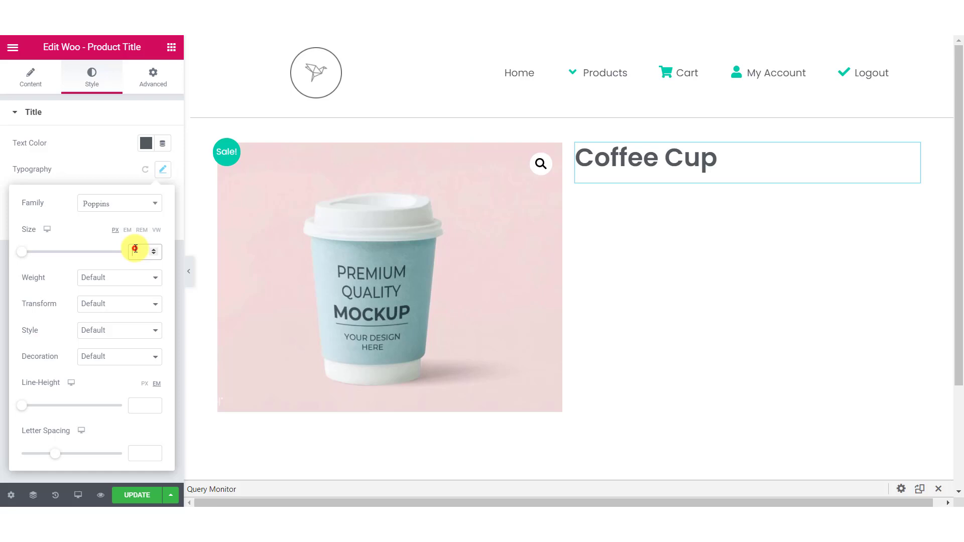
type("2")
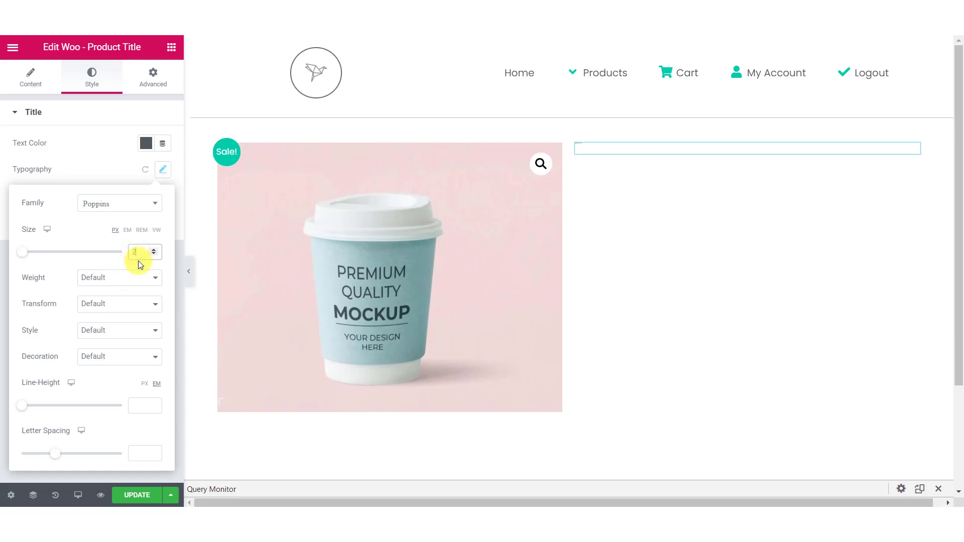
type("6")
left_click(119, 277)
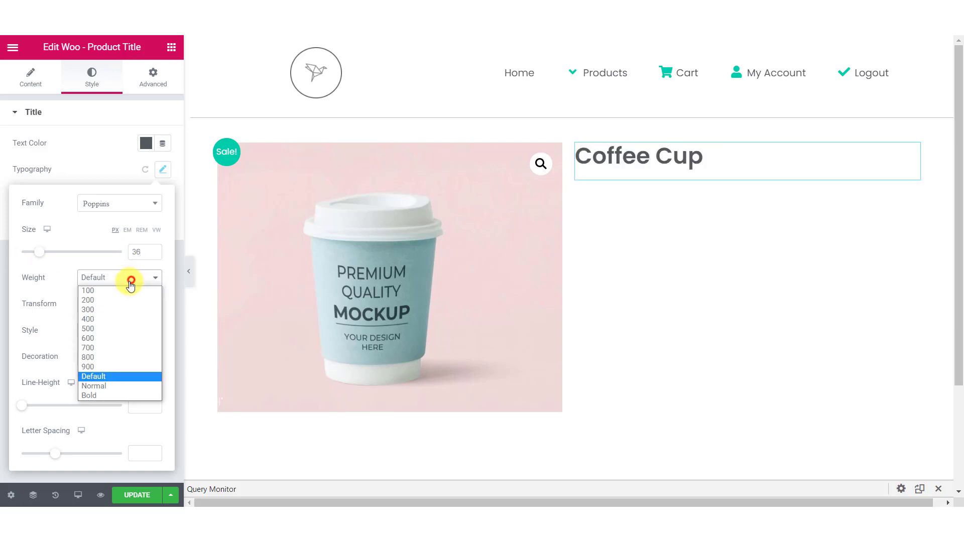
left_click(119, 329)
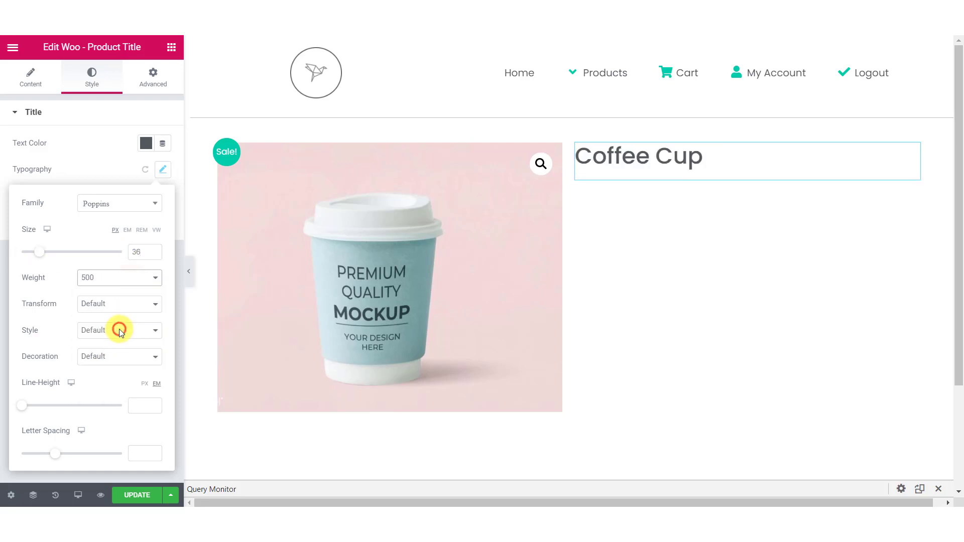
left_click(2, 381)
- Unlink the title's margin values and give it a 10 px top margin
left_click(153, 77)
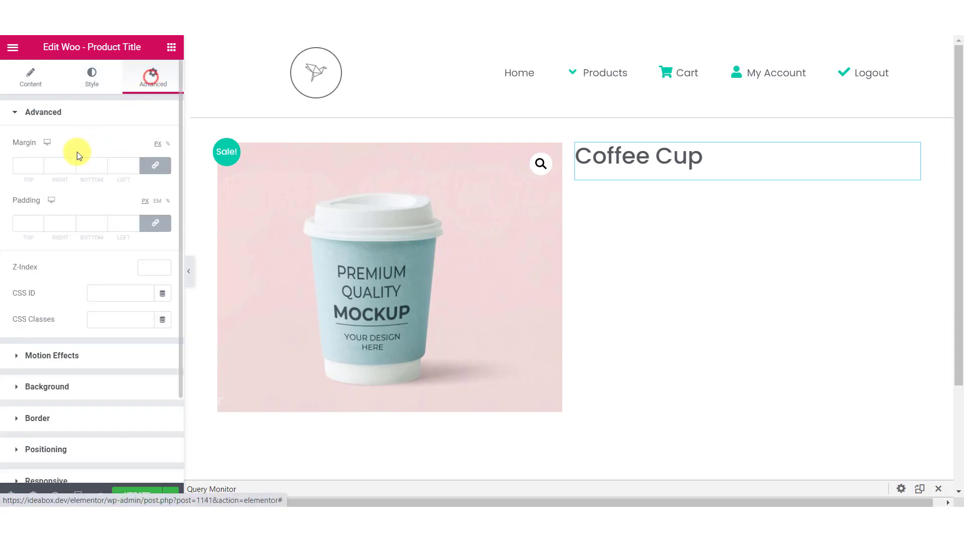
left_click(156, 169)
left_click(27, 166)
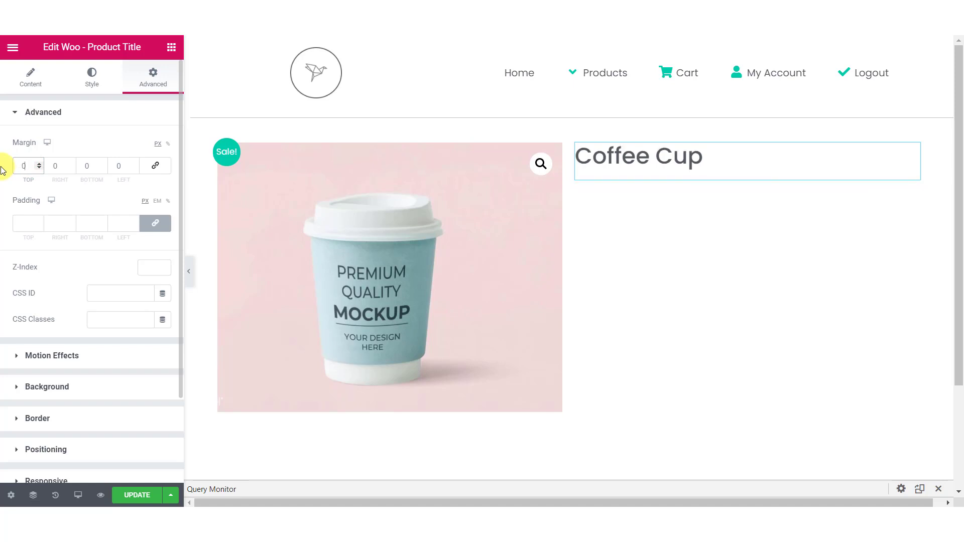
type("10")
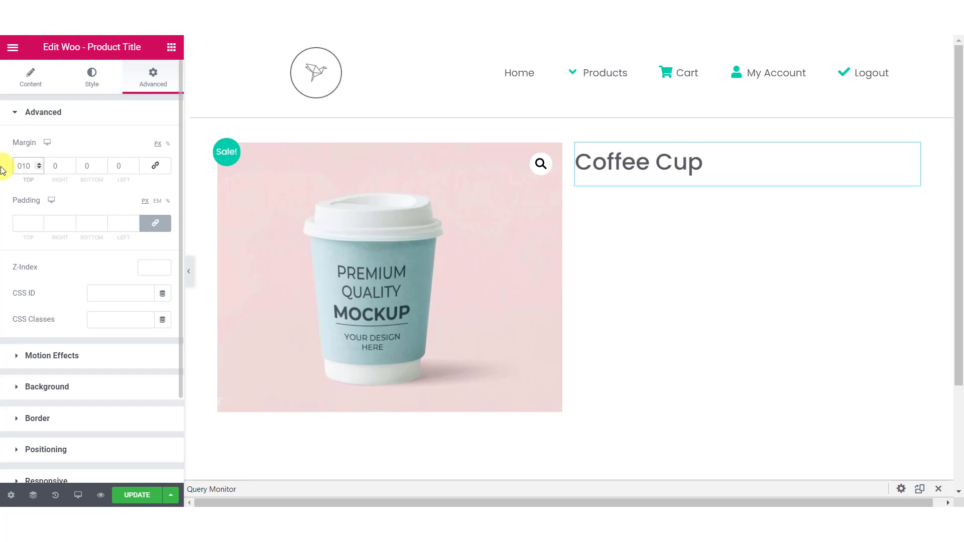
- Add Woo - Product Rating below the title, keeping the customer review text visible
left_click(172, 48)
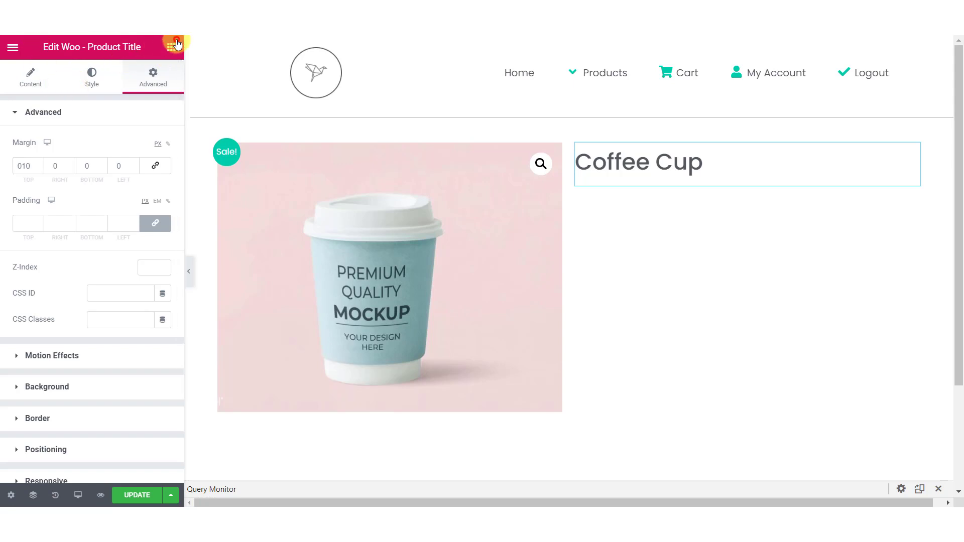
left_click(124, 92)
type("rating")
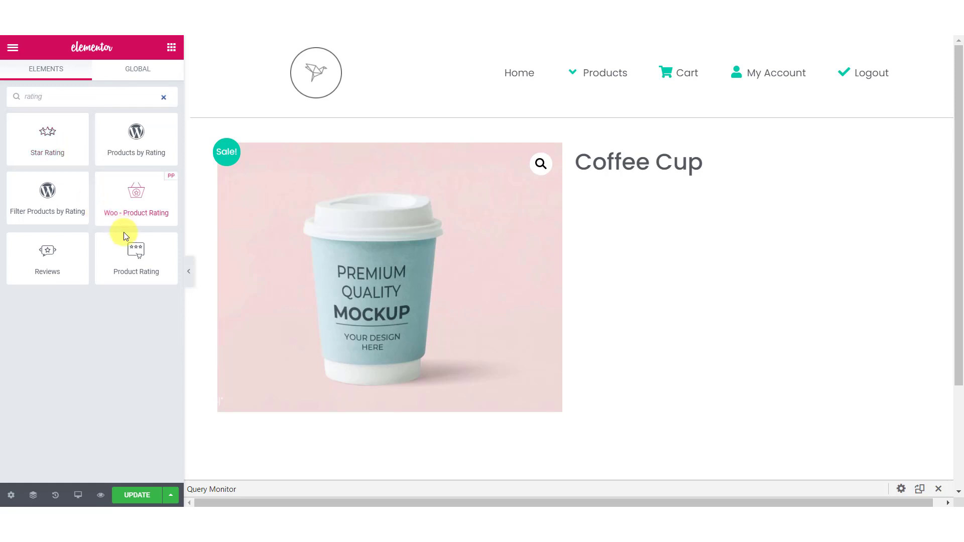
mouse_move(132, 211)
left_mouse_down()
mouse_move(633, 254)
mouse_move(643, 183)
left_mouse_up()
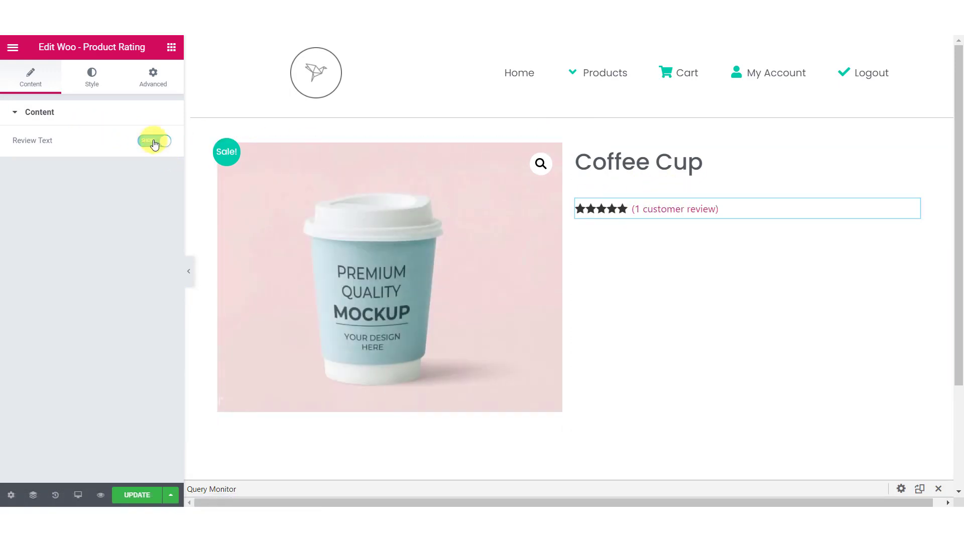
left_click(154, 141)
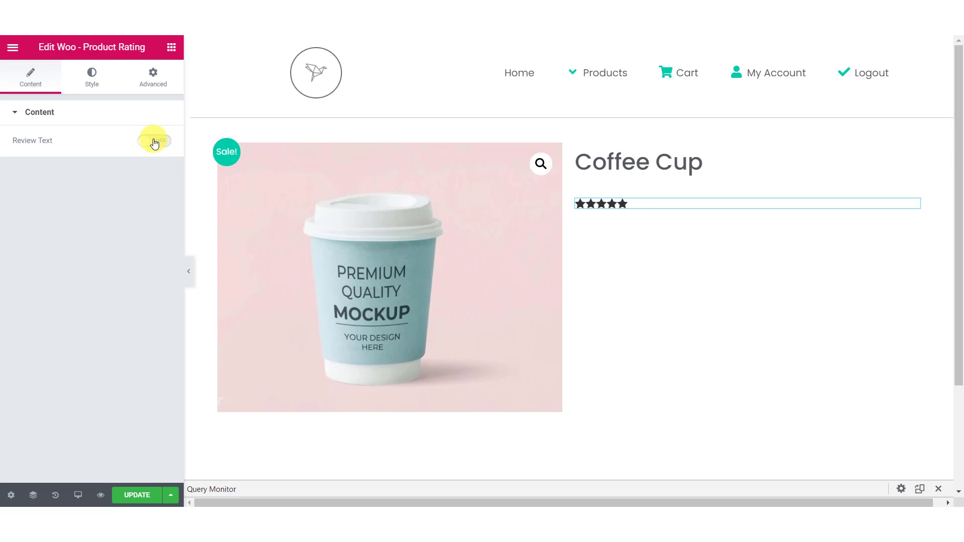
left_click(153, 141)
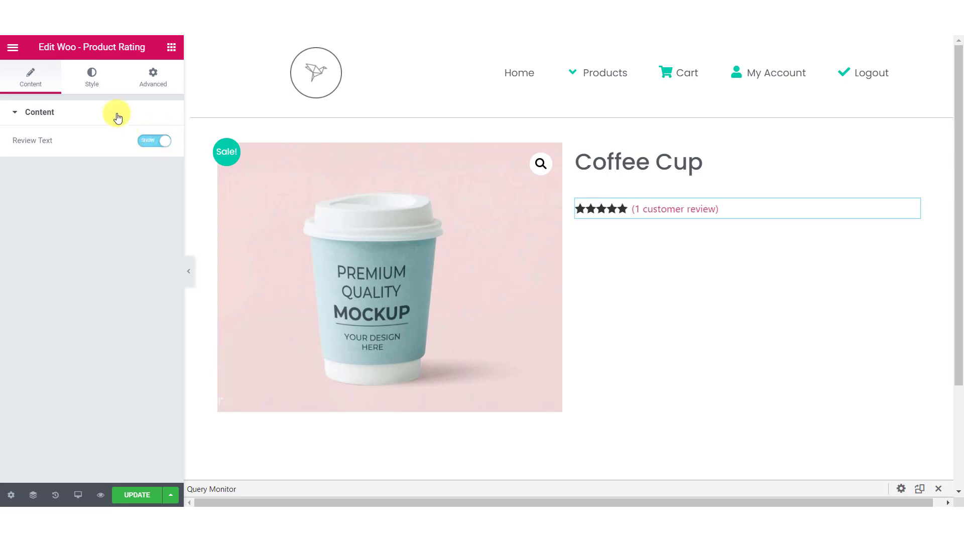
- Color the rating stars yellow and the review link teal
left_click(95, 78)
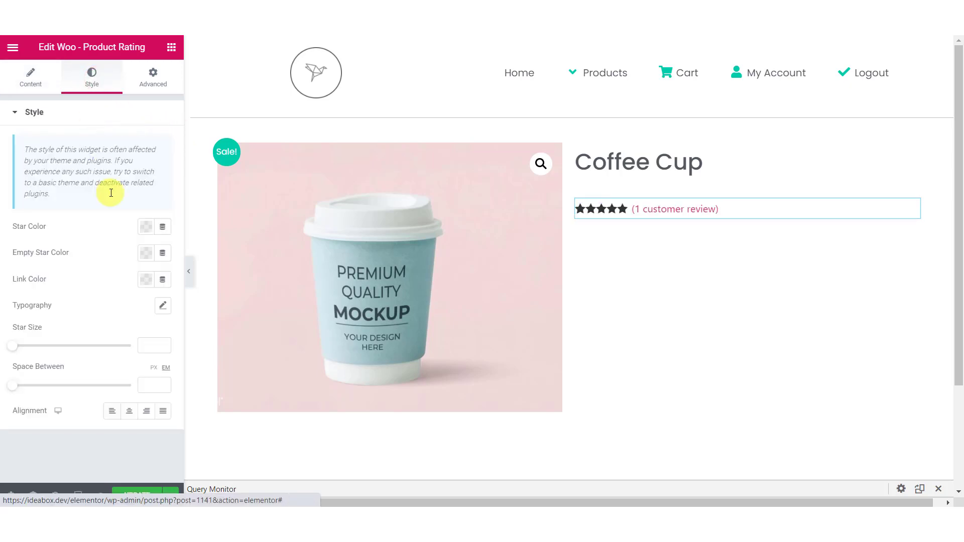
left_click(146, 227)
left_click(147, 256)
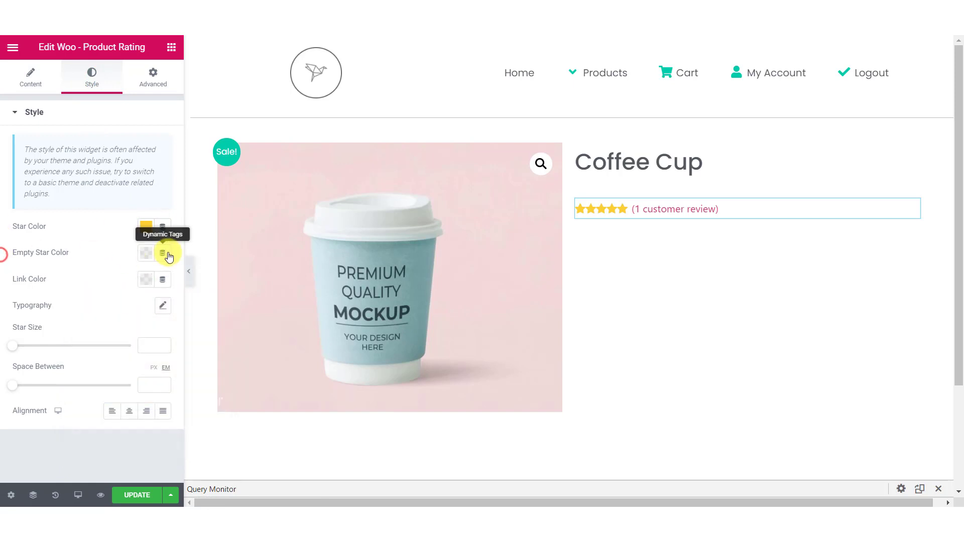
left_click(142, 252)
left_click(55, 275)
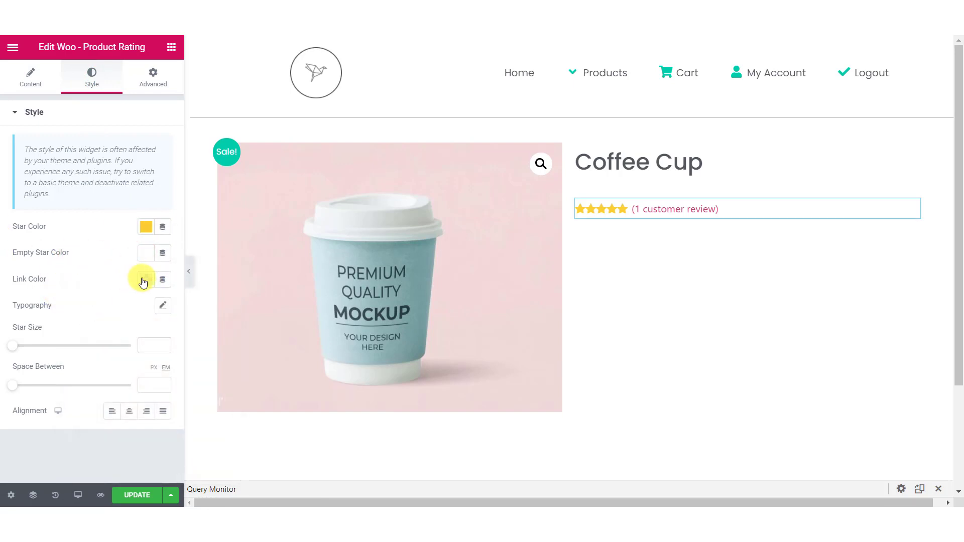
left_click(143, 281)
left_click(118, 326)
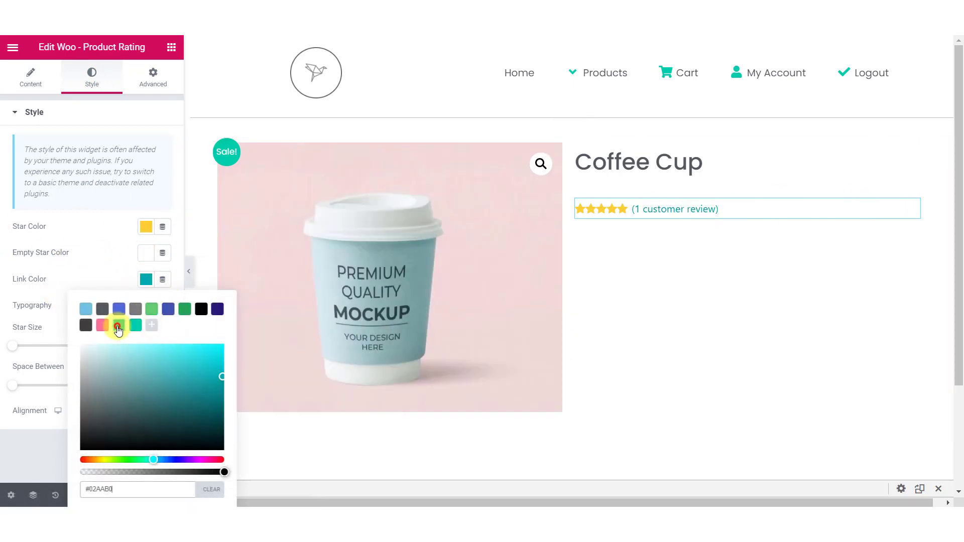
left_click(100, 276)
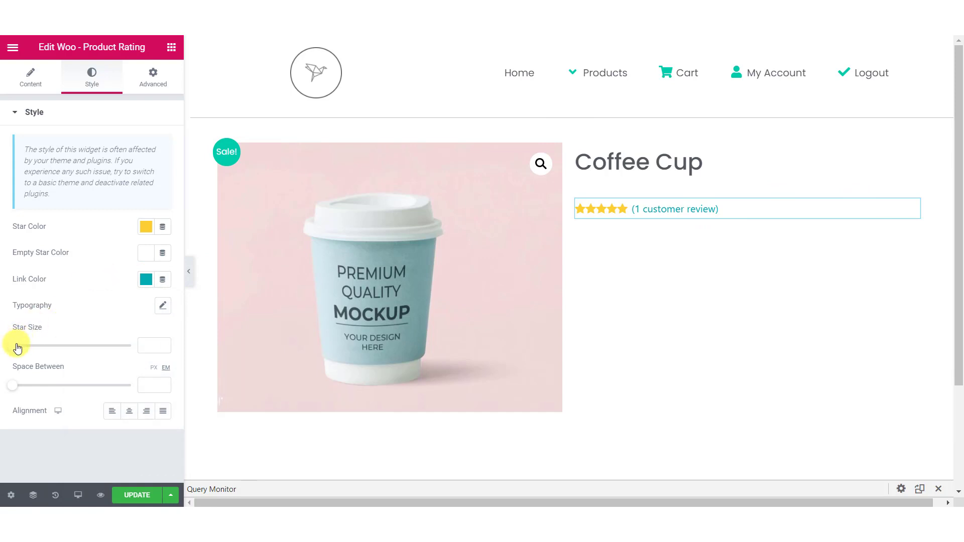
- Set the review text typography to Poppins, weight 400
left_click(163, 306)
left_click(120, 340)
type("pop")
key("Return")
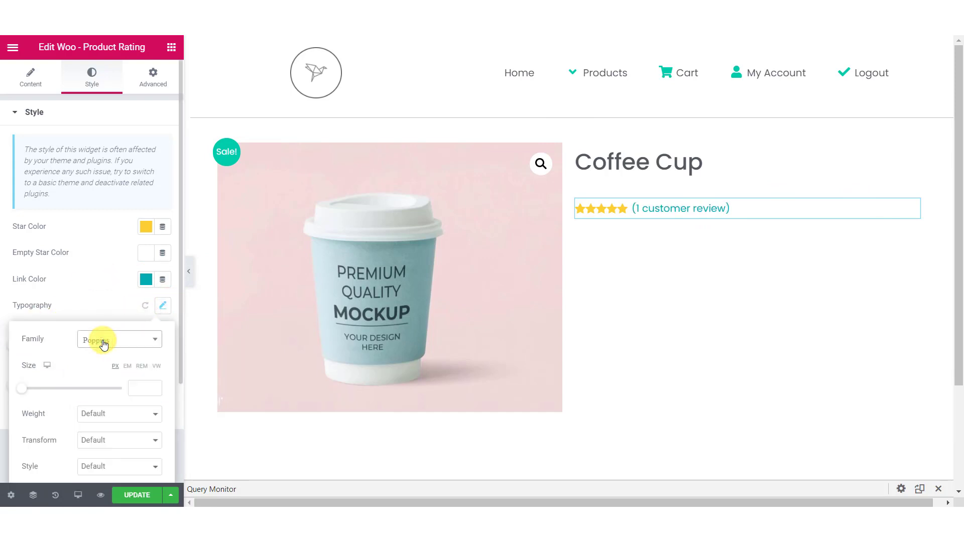
left_click(139, 393)
type("12")
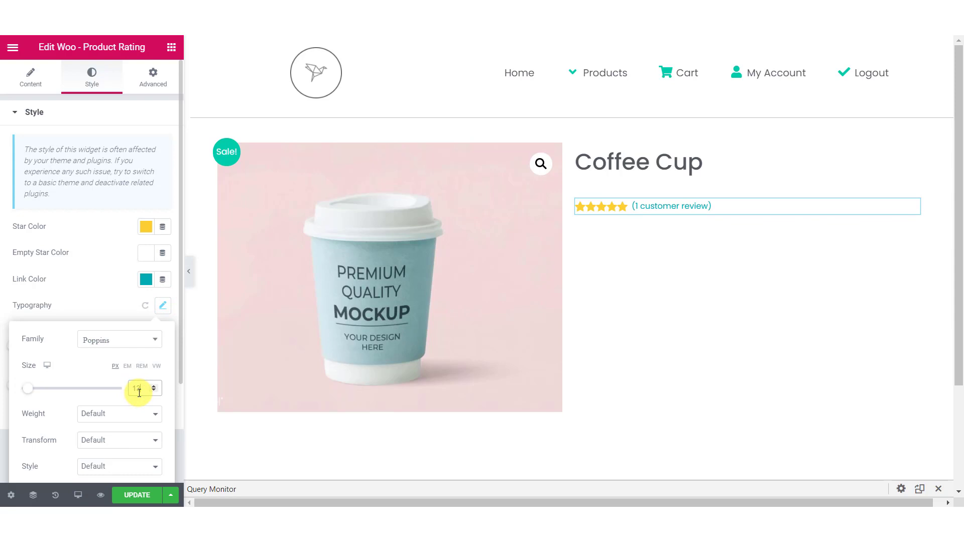
left_click(119, 413)
left_click(97, 381)
left_click(119, 290)
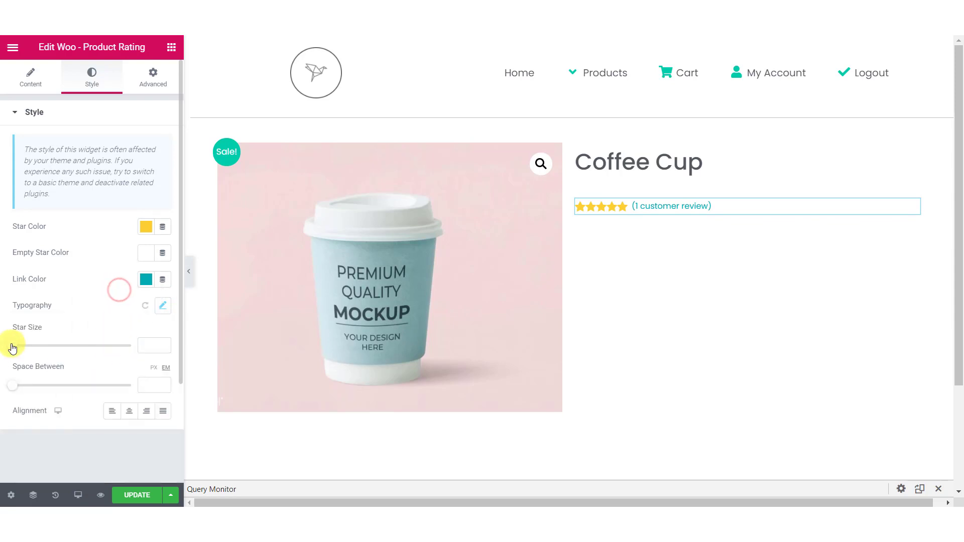
- Space the stars 0.6 em apart and give the rating a 5 px left margin
left_click_drag(12, 348, 12, 348)
left_click(151, 346)
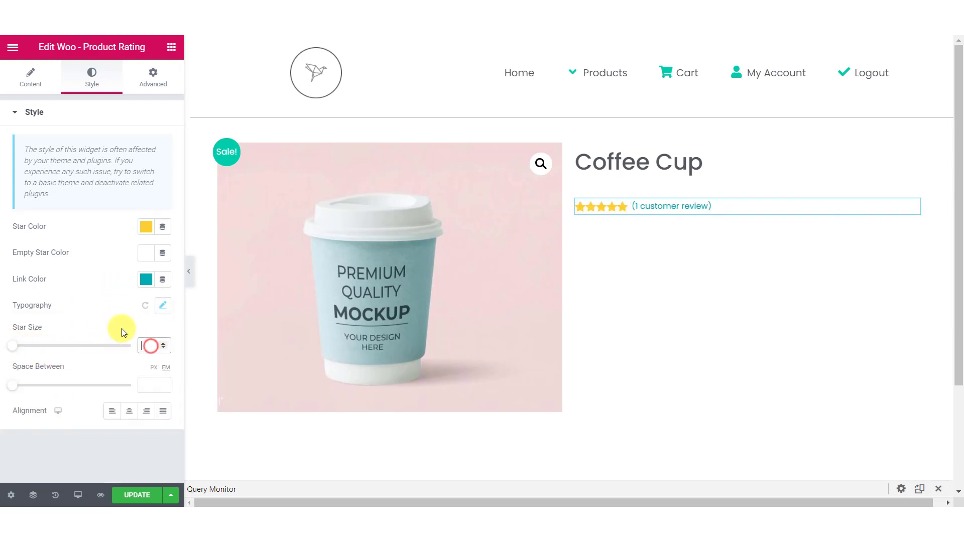
left_click_drag(16, 385, 32, 385)
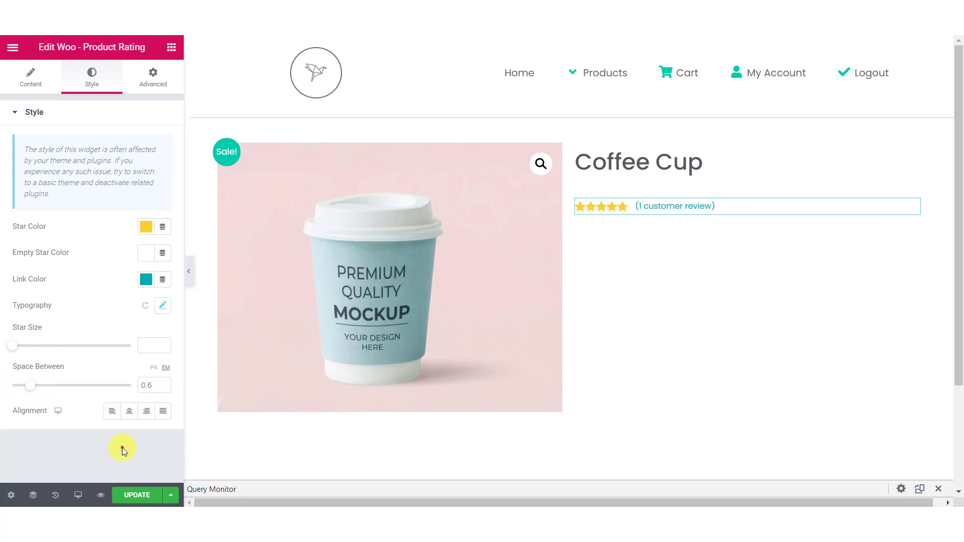
left_click(153, 77)
left_click(156, 164)
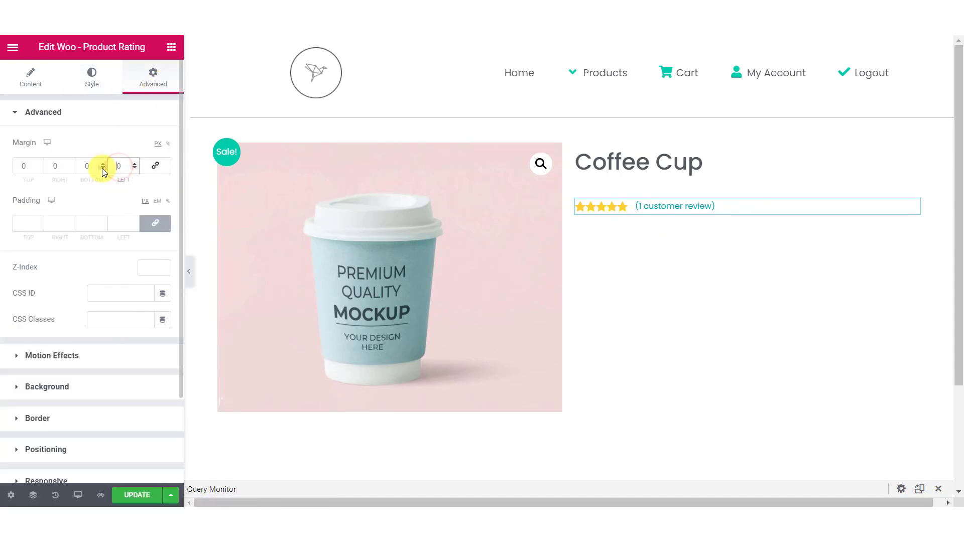
left_click(119, 167)
type("10")
key("BackSpace")
type("5")
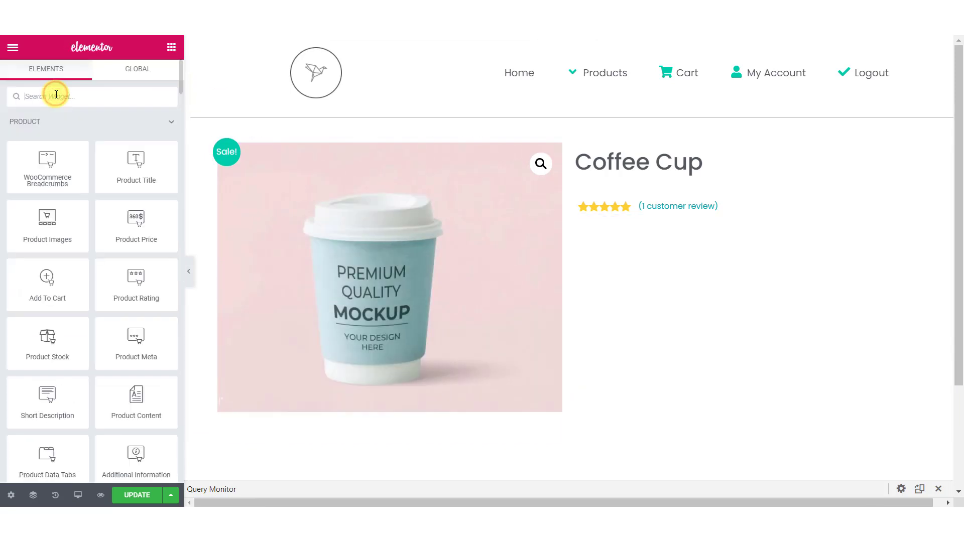
- Search the widgets for 'price' and place Woo - Product Price below the rating
left_click(56, 95)
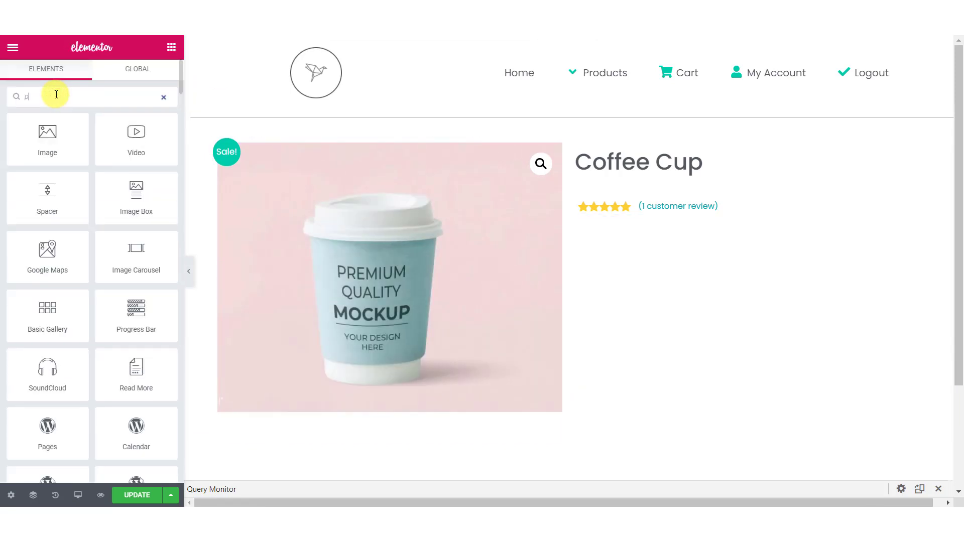
type("price")
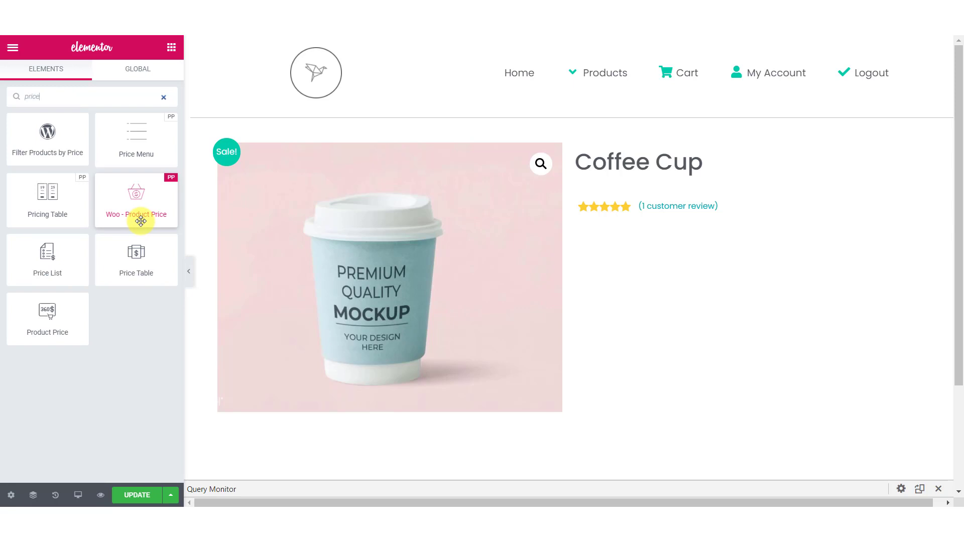
left_click_drag(146, 220, 672, 216)
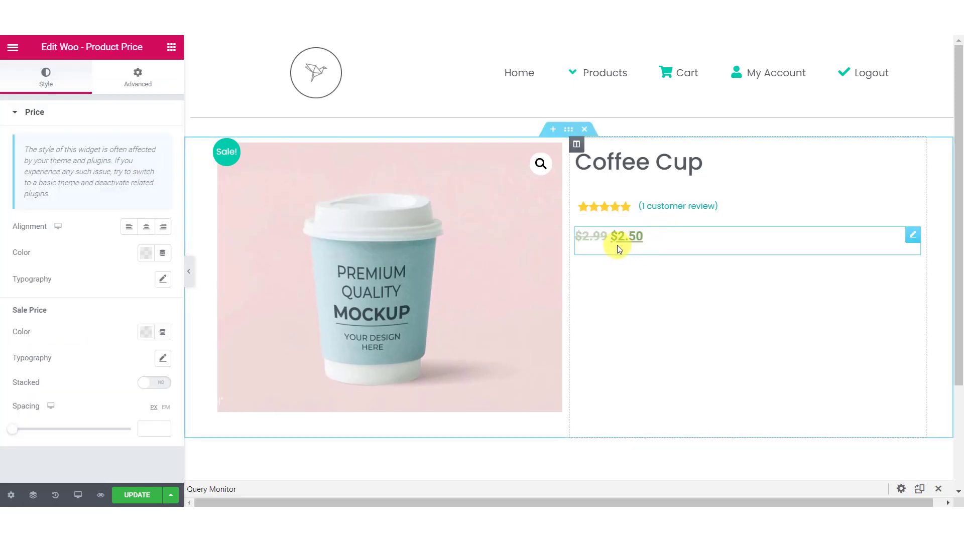
- Color the regular price teal and the sale price teal-green
left_click(146, 252)
left_click(123, 299)
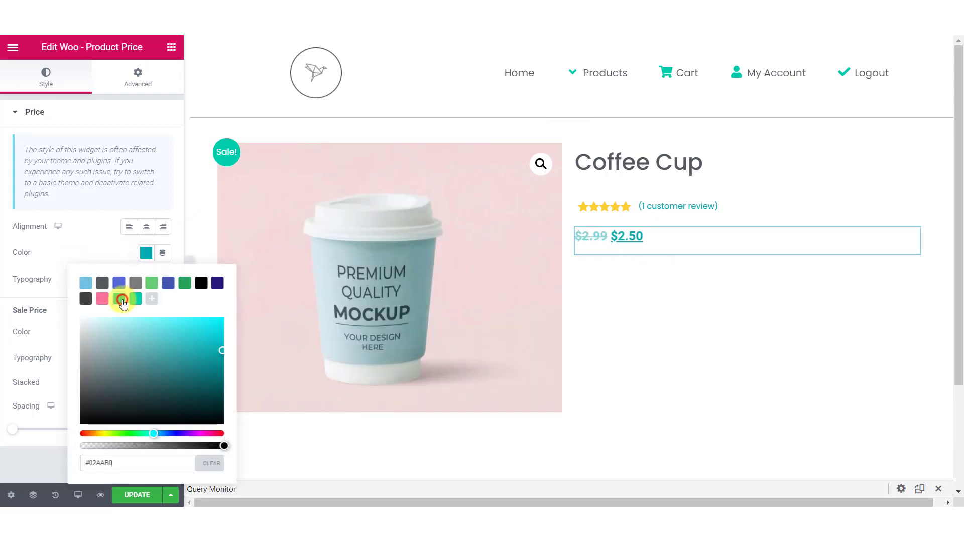
left_click(95, 282)
left_click(105, 266)
left_click(146, 332)
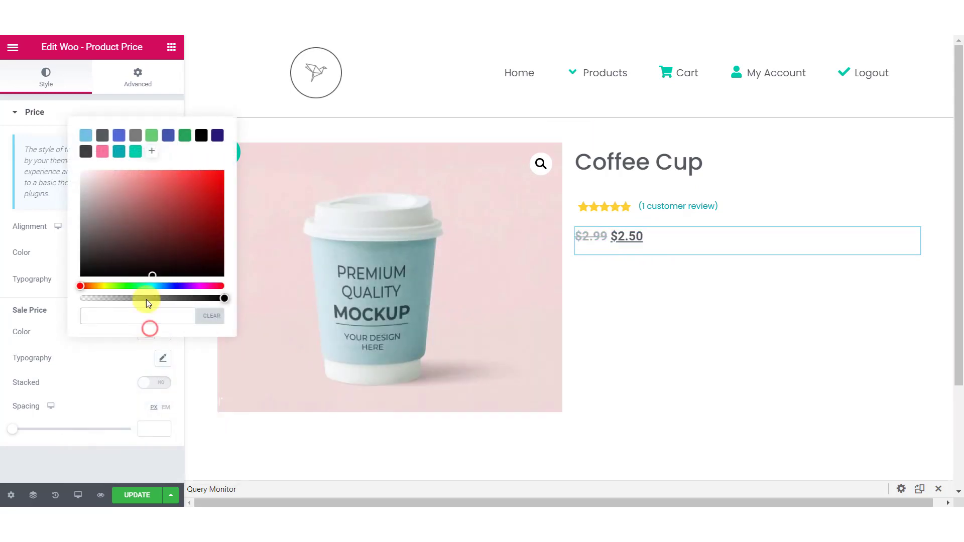
left_click(136, 153)
left_click(77, 362)
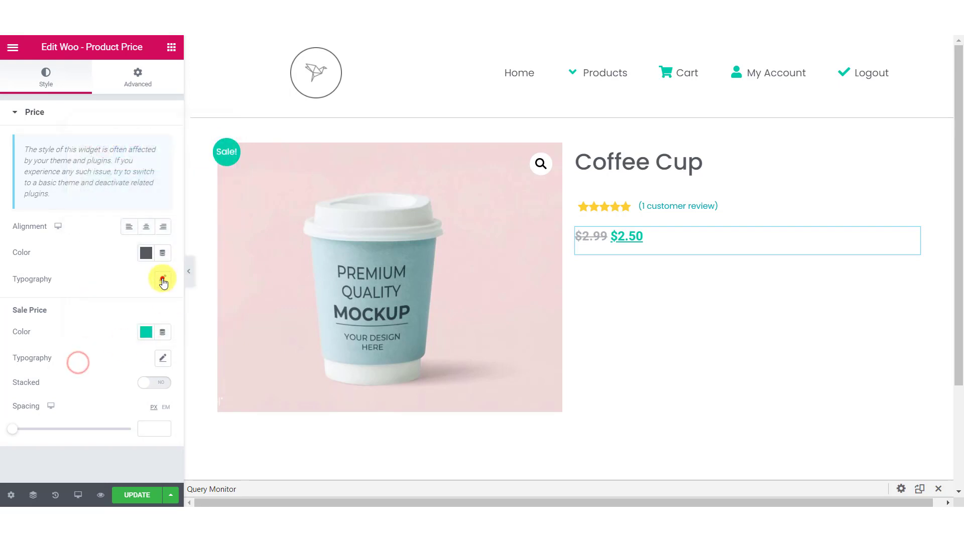
- Set the regular price typography to Poppins, 24 px, weight 500
left_click(162, 279)
left_click(120, 313)
type("popp")
left_click(119, 364)
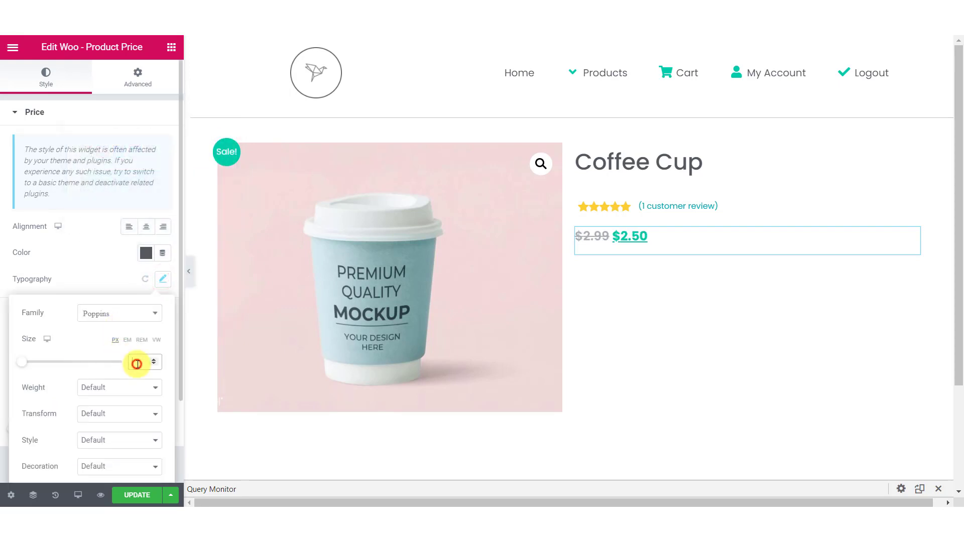
left_click(137, 362)
type("24")
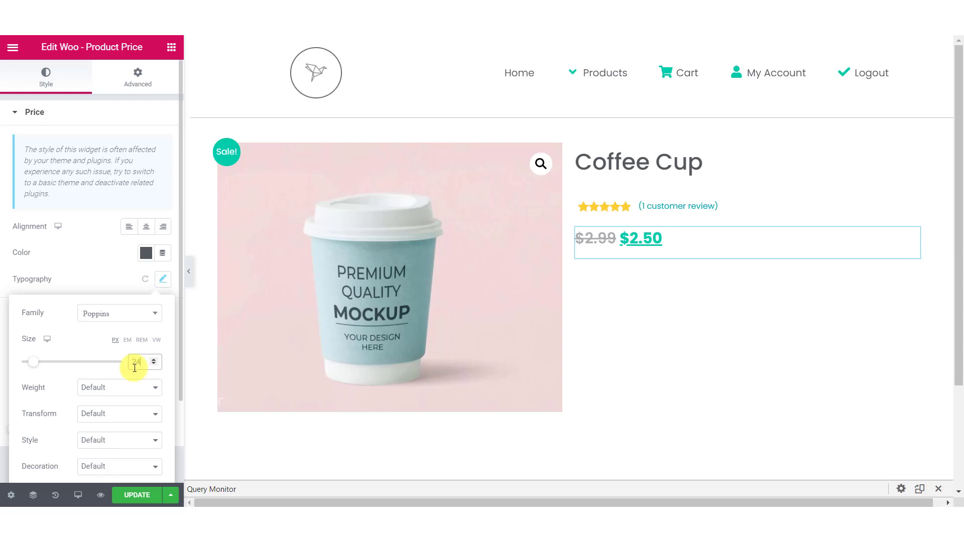
left_click(118, 387)
left_click(123, 311)
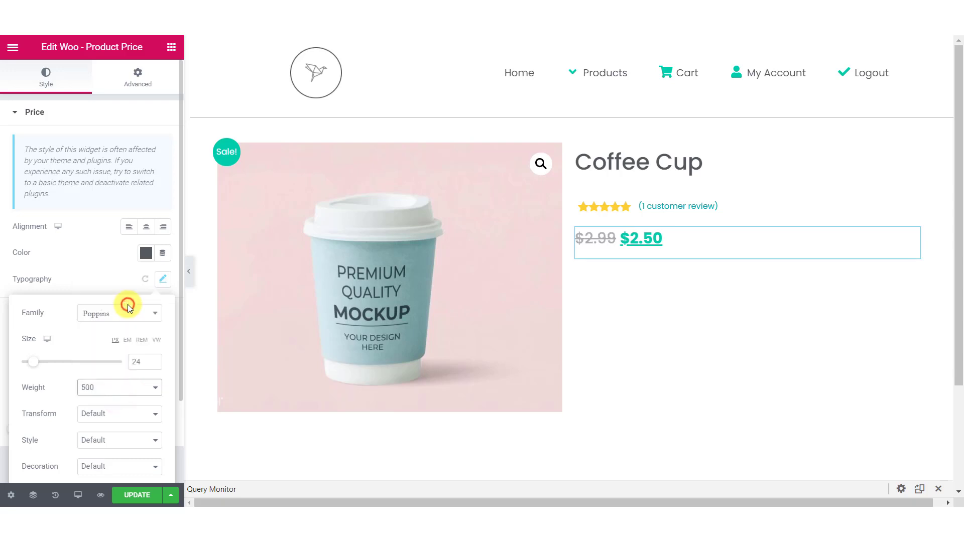
left_click(97, 248)
- Set the sale price typography to Poppins, 24 px, weight 600
left_click(162, 358)
left_click(119, 393)
type("pop")
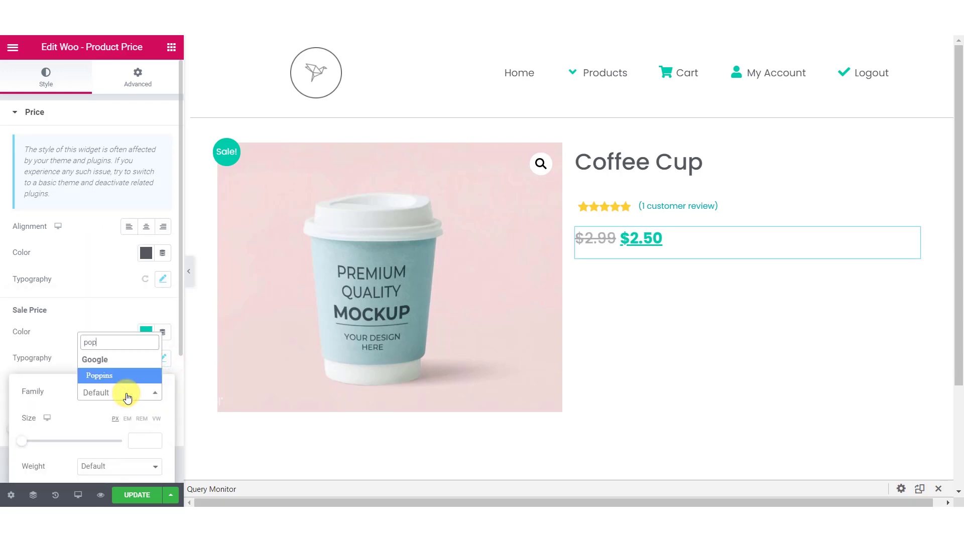
left_click(119, 376)
left_click(142, 438)
type("24")
left_click(118, 466)
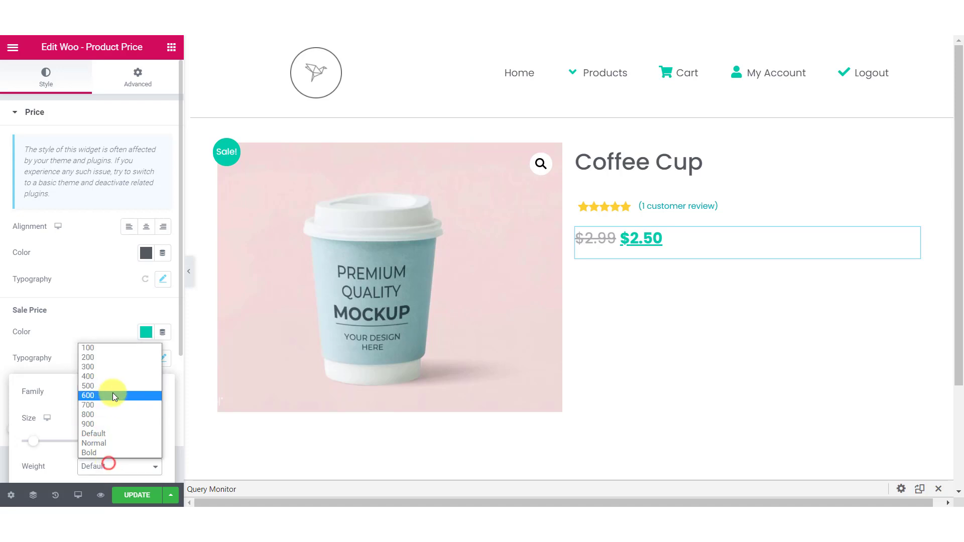
left_click(97, 411)
left_click(112, 326)
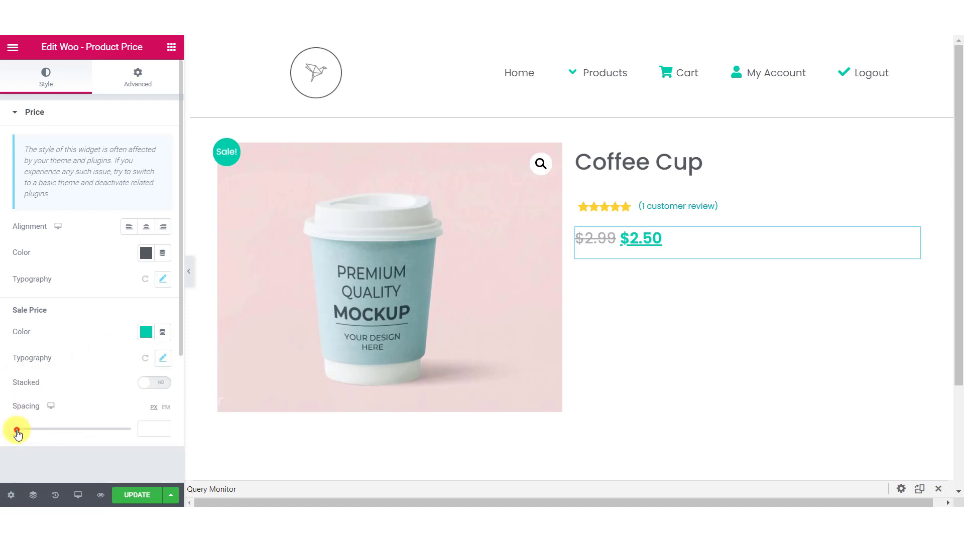
- Add a small gap between the two prices and give the price widget a 5 px margin
left_click_drag(15, 430, 24, 431)
left_click(158, 382)
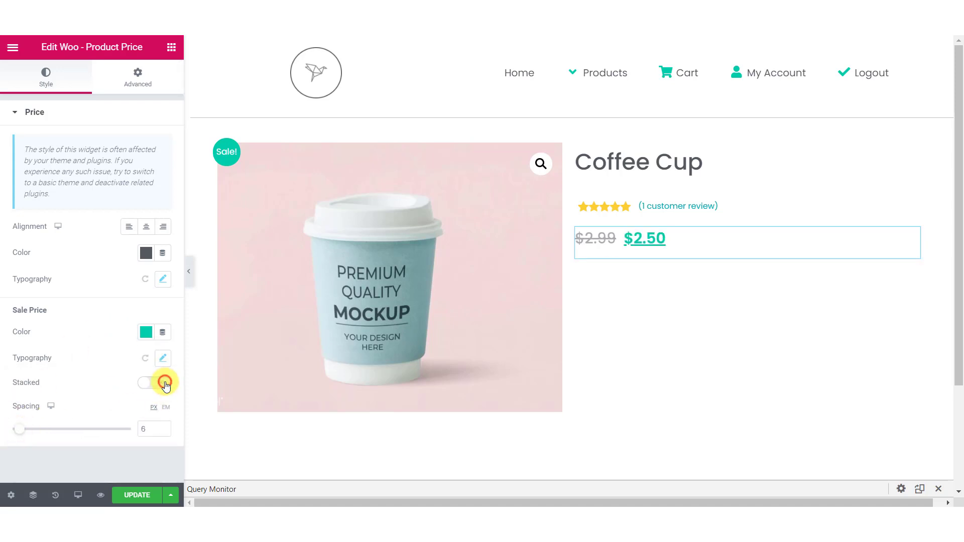
left_click_drag(15, 430, 23, 432)
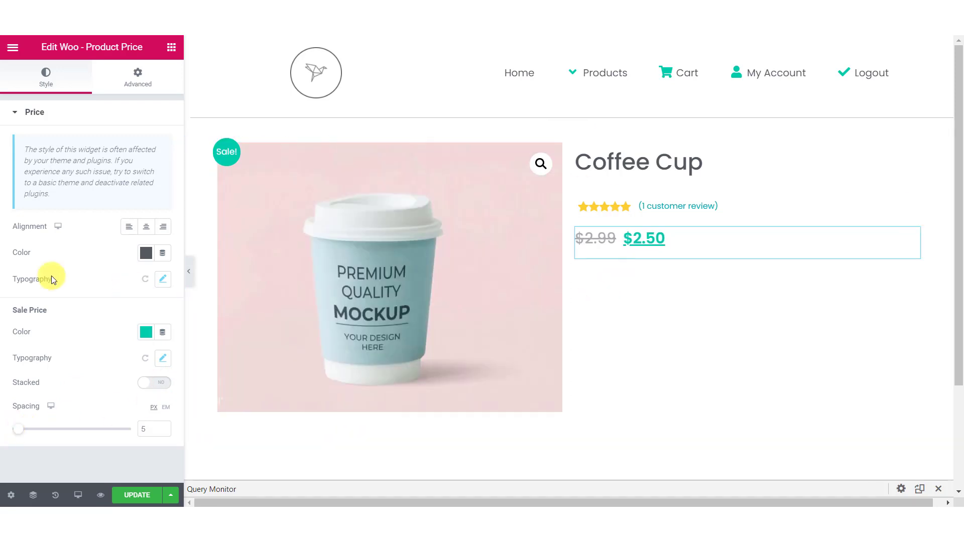
left_click(137, 77)
left_click(27, 165)
type("10")
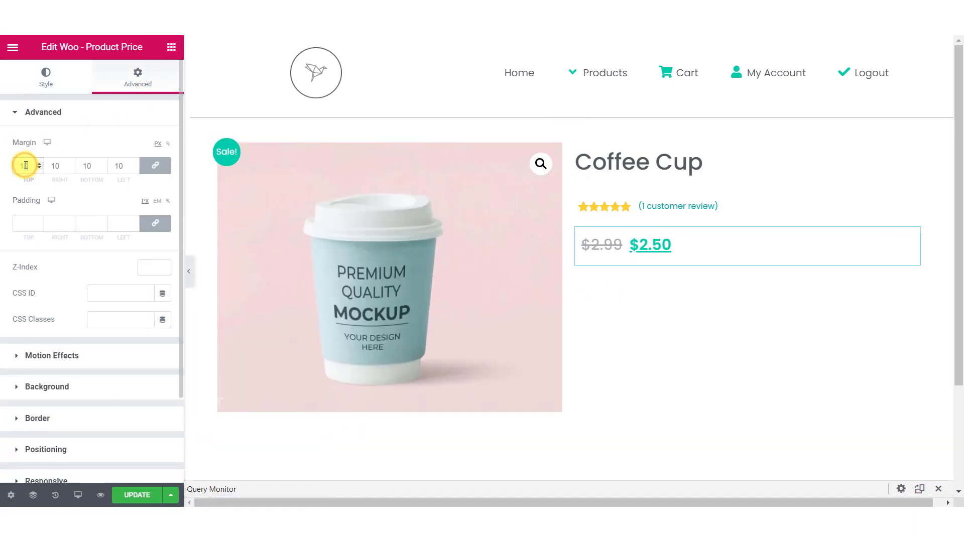
key("BackSpace")
key("BackSpace")
type("5")
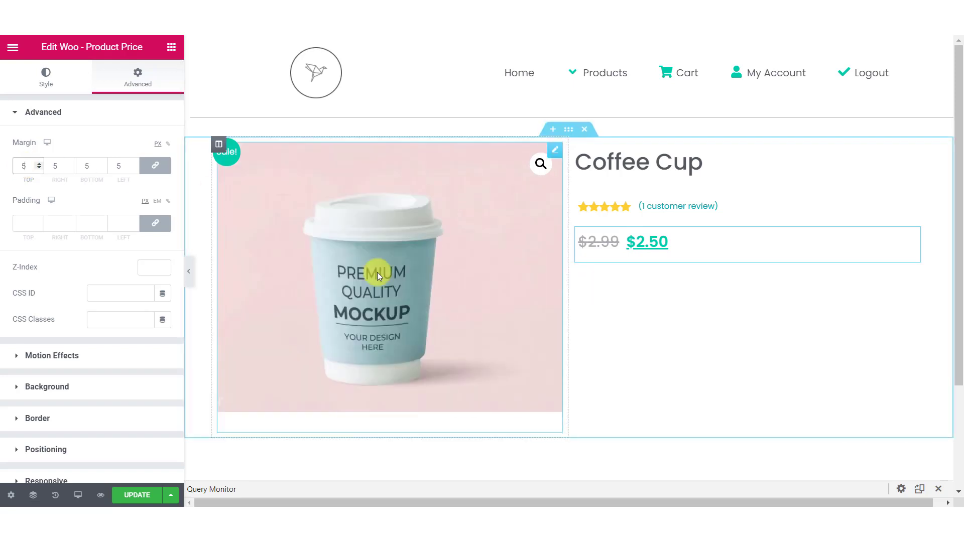
left_click(189, 272)
left_click(4, 273)
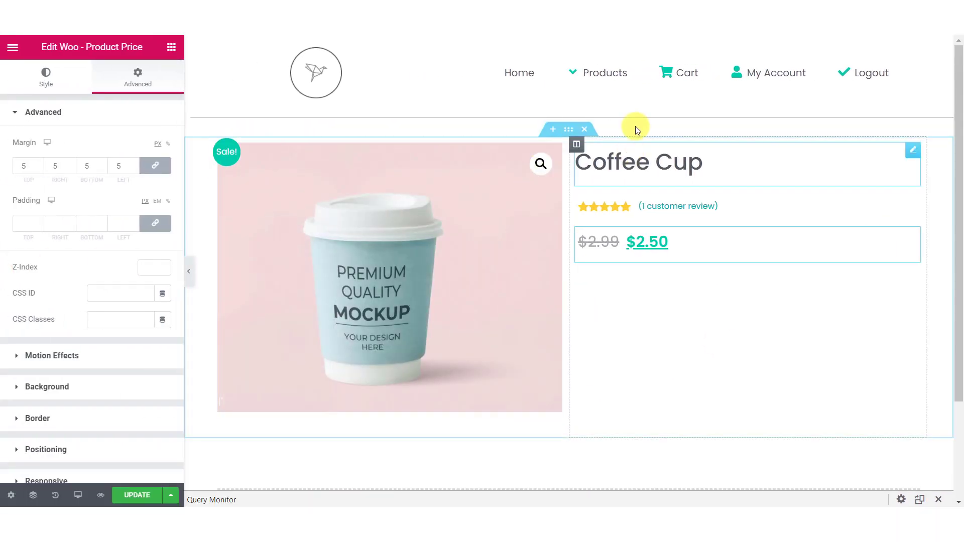
- Search the widgets for 'content' and place Woo - Product Content below the price
left_click(171, 47)
left_click(134, 102)
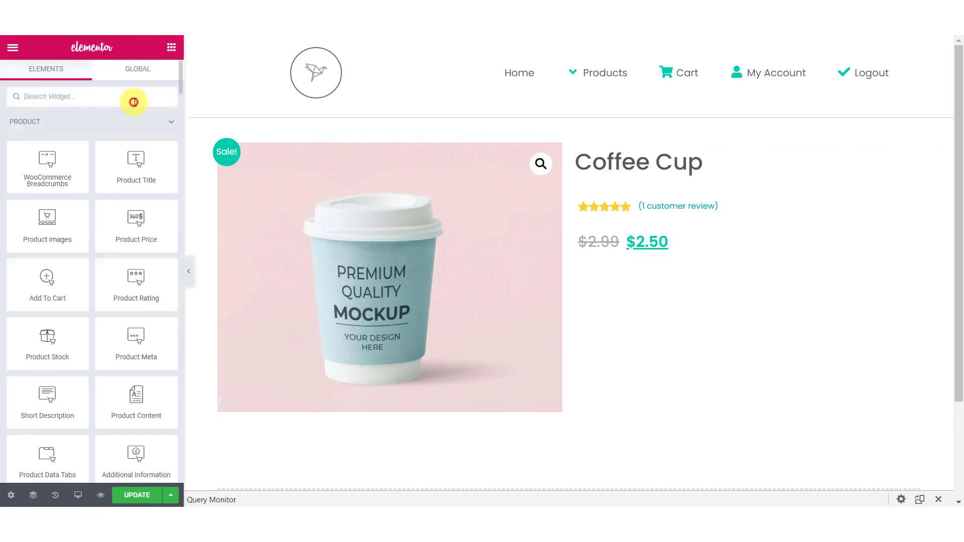
type("content")
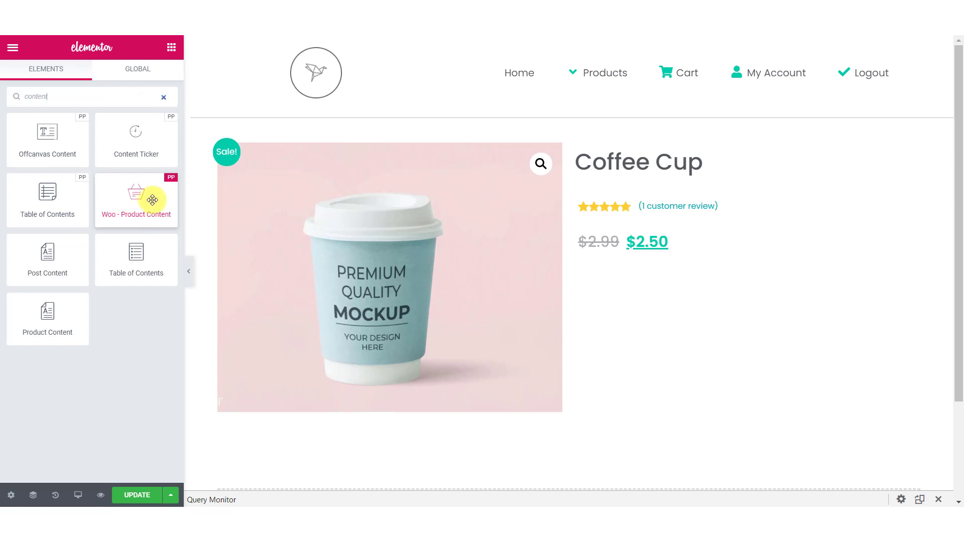
left_click_drag(151, 186, 663, 253)
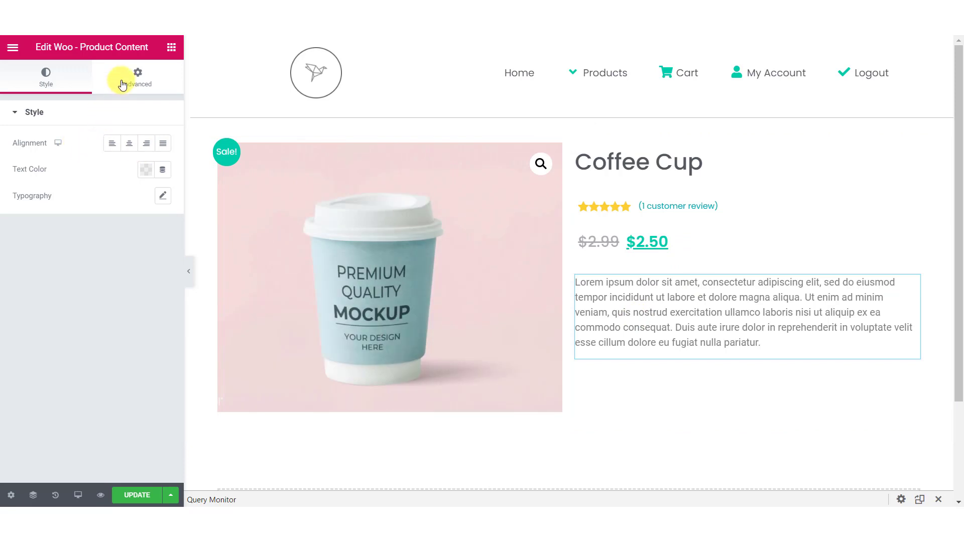
- Style the Lorem ipsum description with Poppins 14 px typography and the dark grey global swatch
left_click(163, 196)
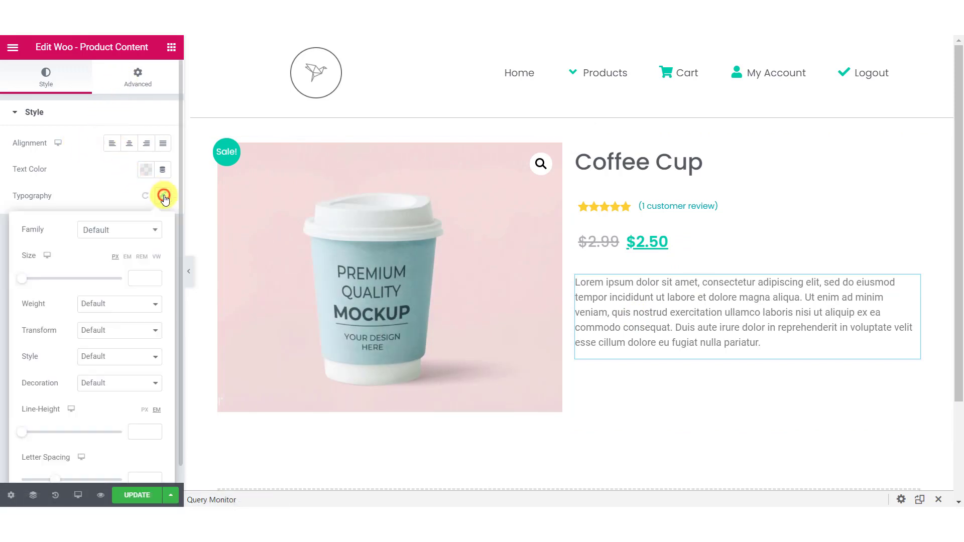
left_click(118, 229)
type("po")
key("Return")
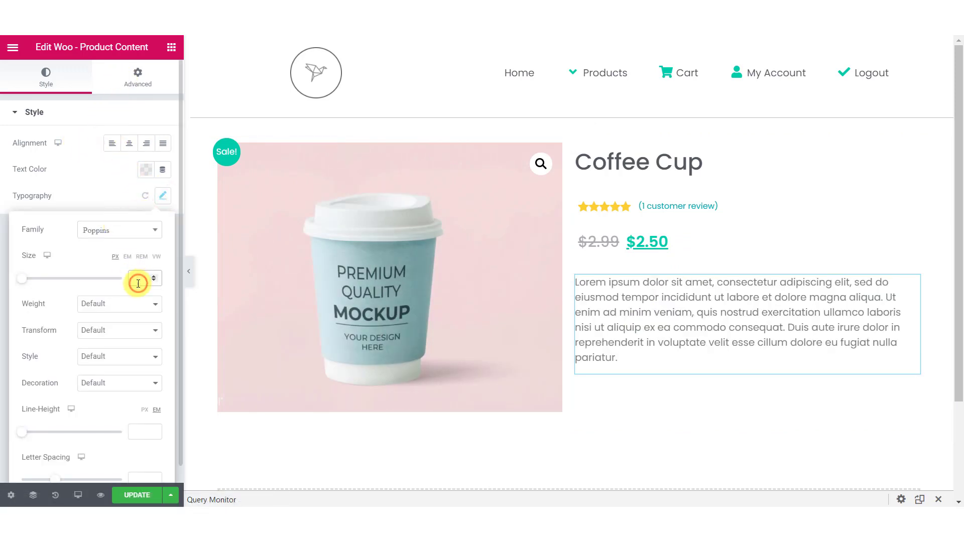
type("13")
left_click(146, 169)
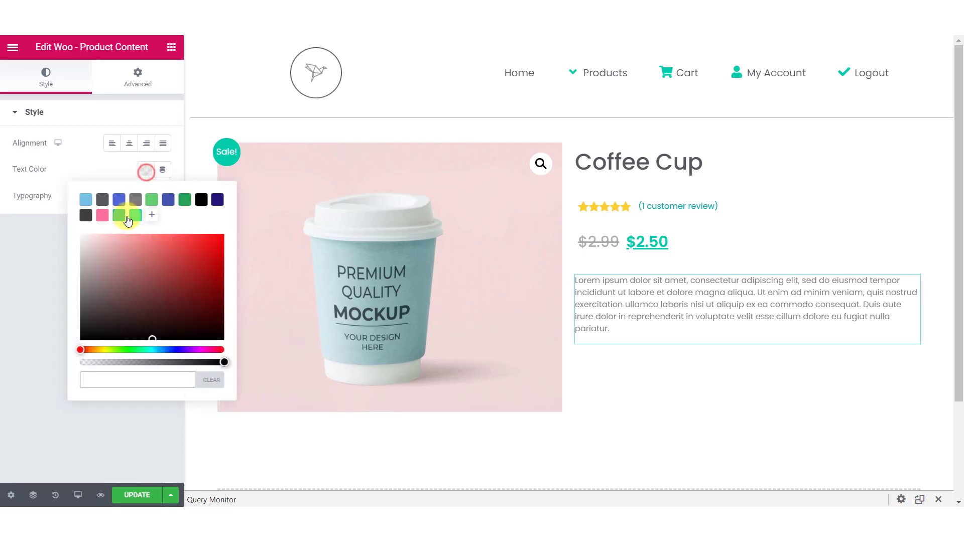
left_click(103, 199)
left_click(45, 257)
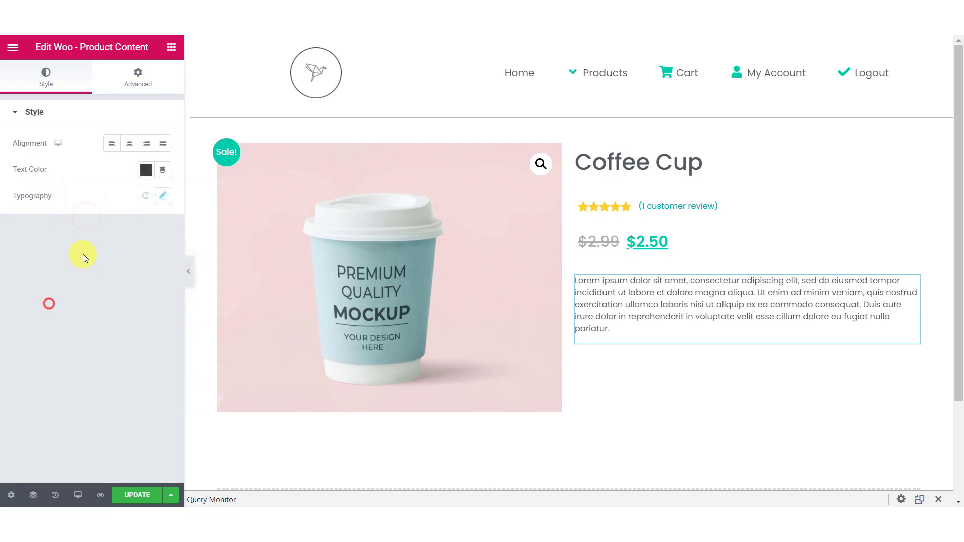
left_click(159, 196)
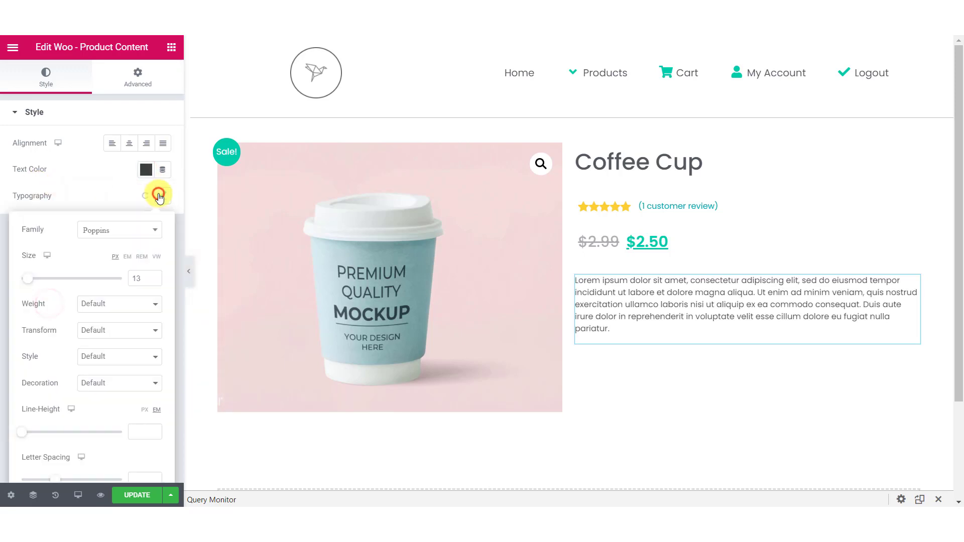
left_click(147, 170)
left_click(3, 268)
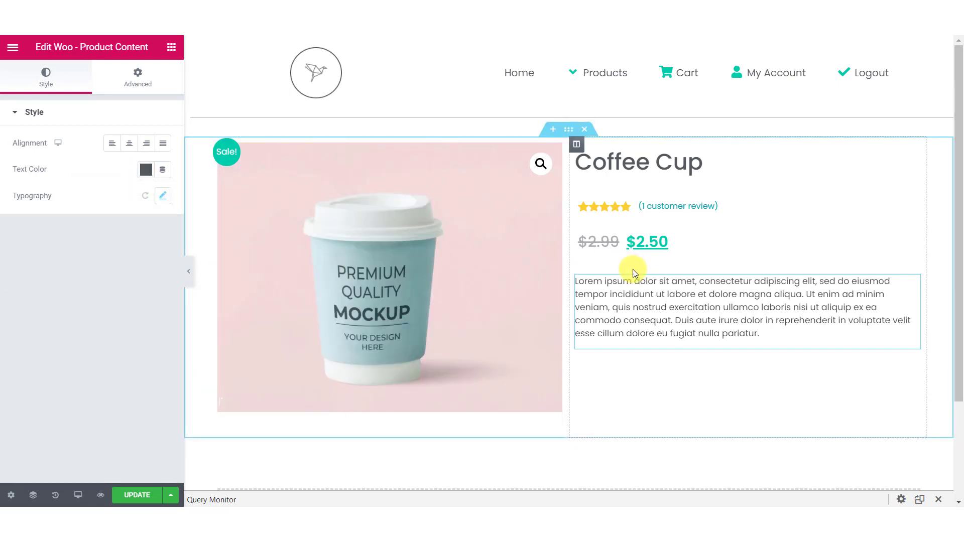
- Search the widgets for 'add to' and drag Woo - Add To Cart below Product Content
left_click(137, 78)
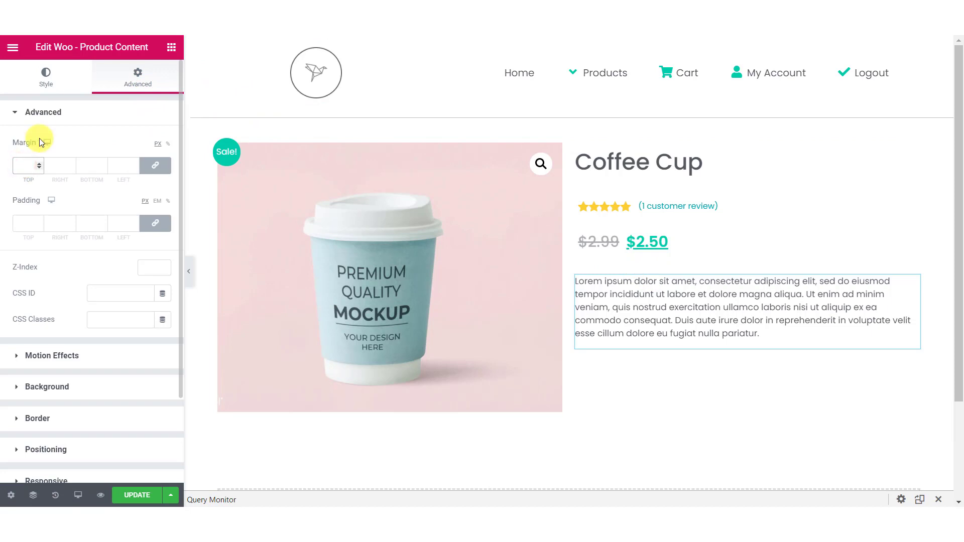
left_click(170, 47)
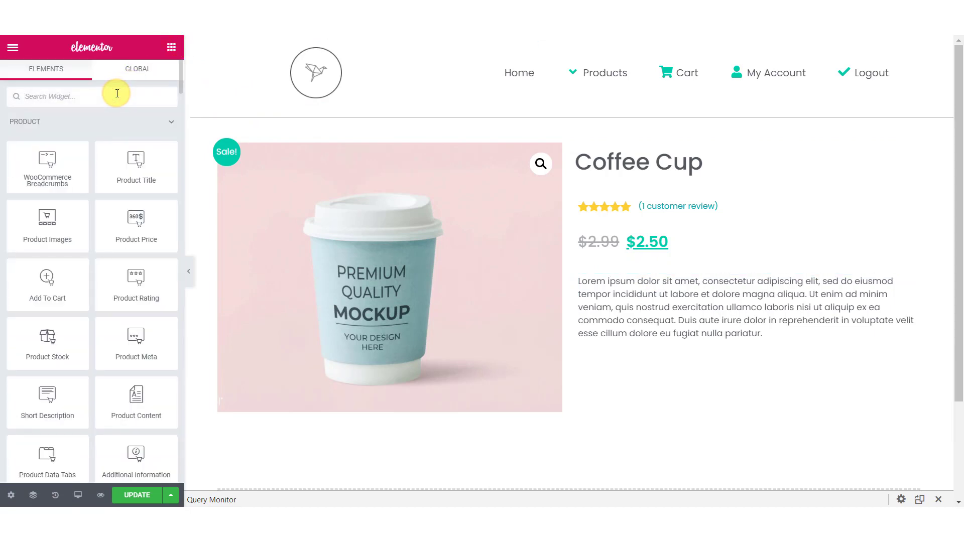
left_click(117, 95)
type("add to")
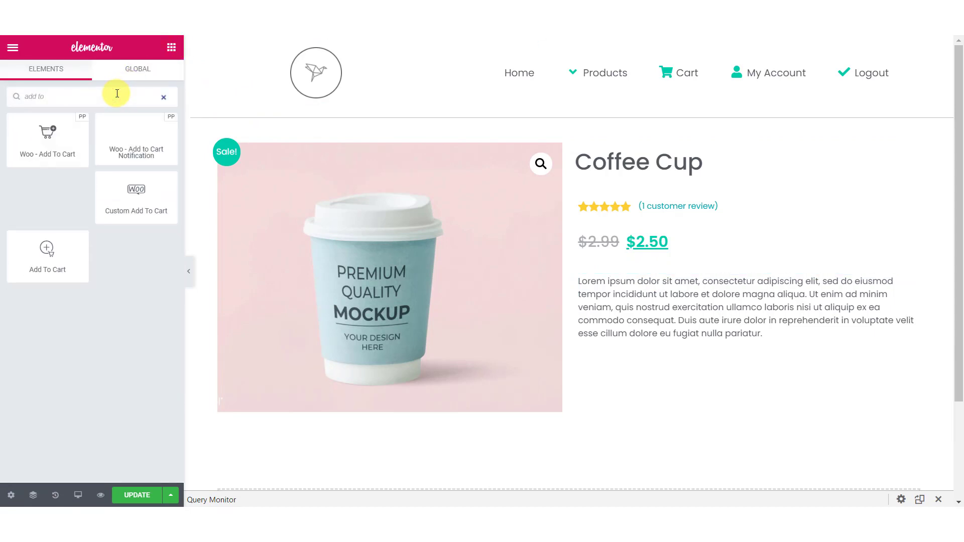
mouse_move(47, 140)
left_mouse_down()
mouse_move(677, 347)
mouse_move(669, 346)
left_mouse_up()
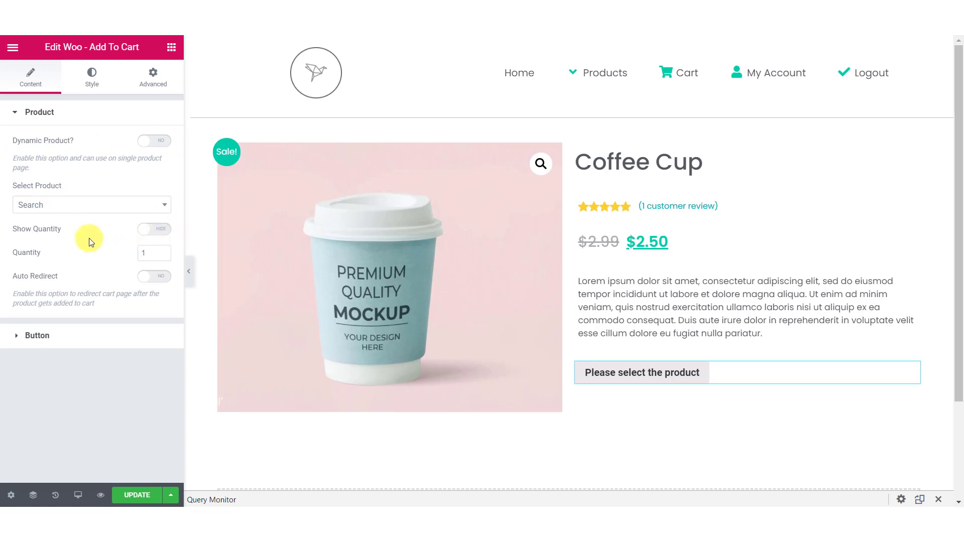
- Turn on Dynamic Product so the widget uses the current page's product
left_click(40, 209)
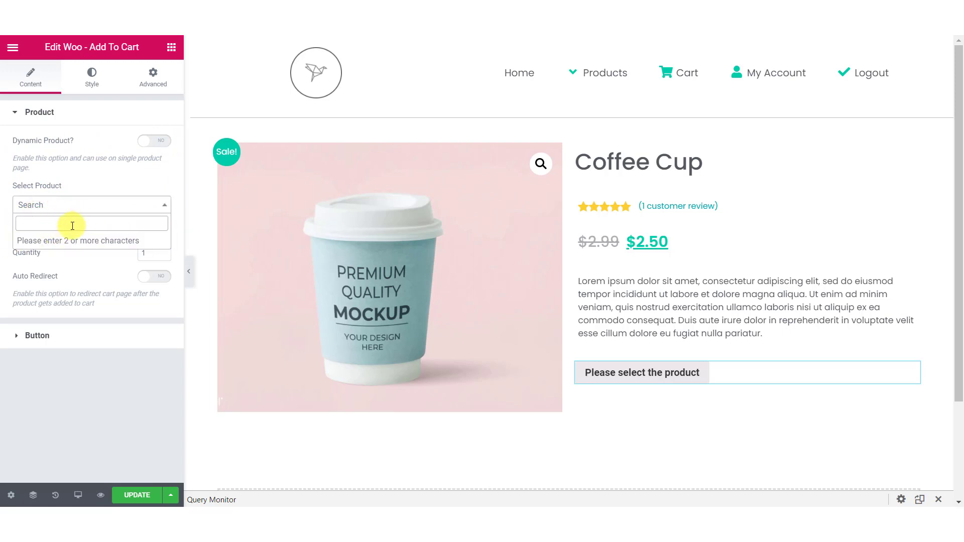
left_click(54, 256)
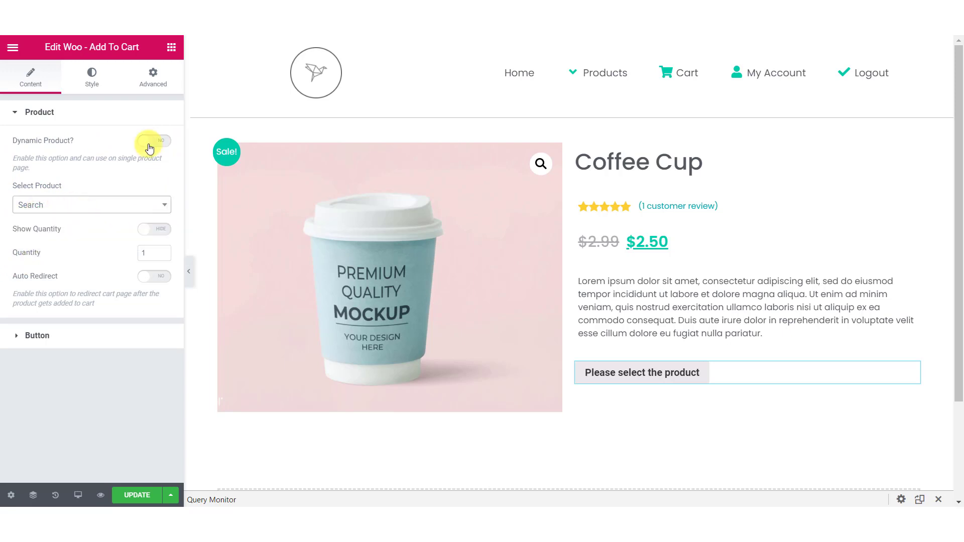
left_click(148, 144)
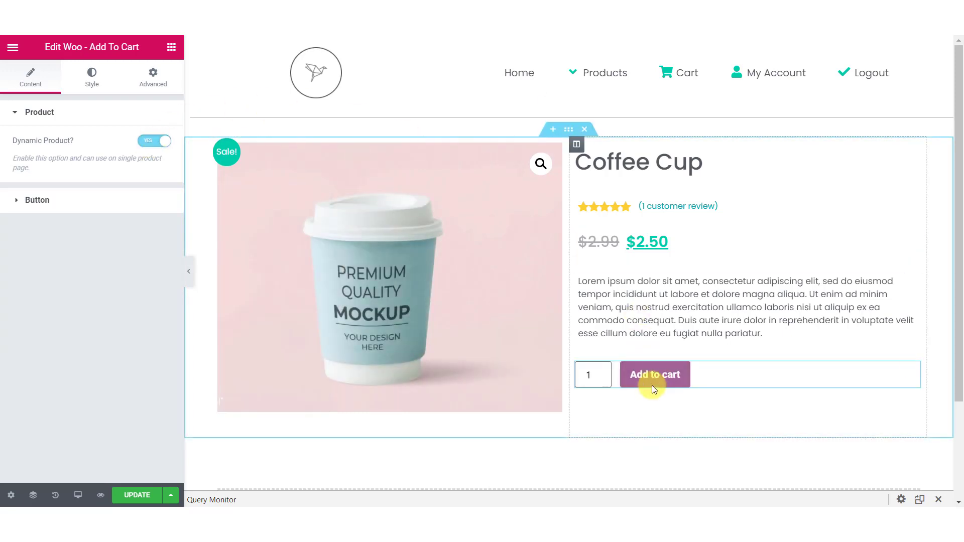
- Set the Add to cart button size to Small
left_click(37, 200)
left_click(108, 201)
left_click(105, 232)
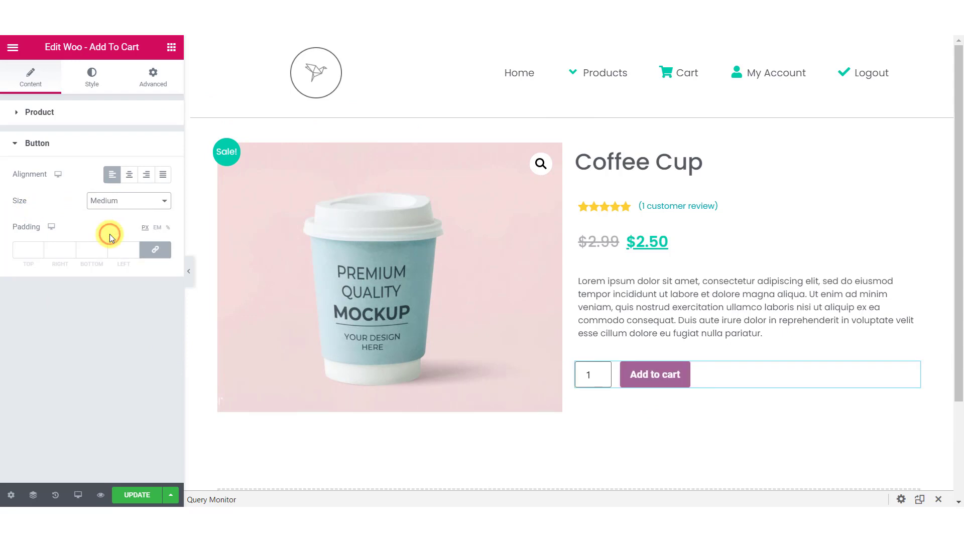
left_click(124, 200)
left_click(118, 251)
left_click(125, 202)
left_click(118, 219)
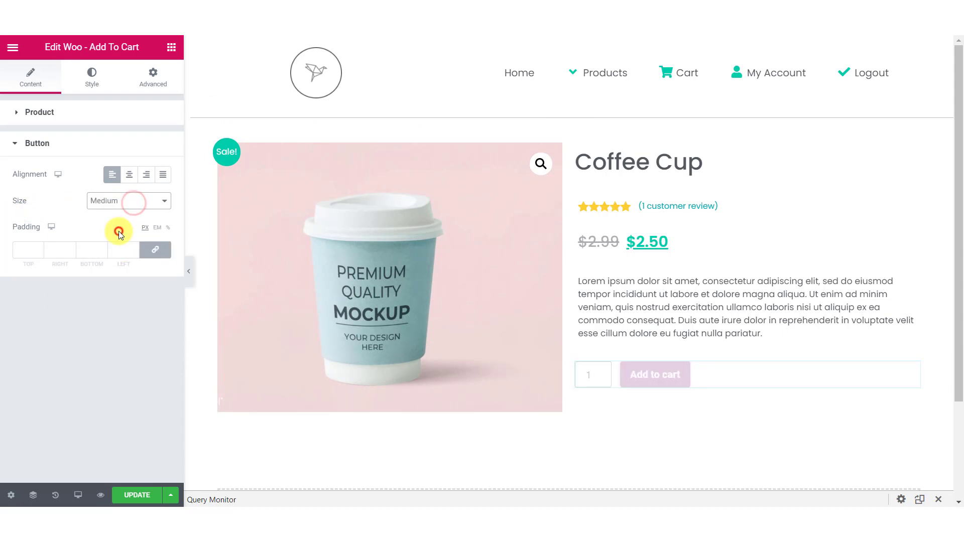
key("Up")
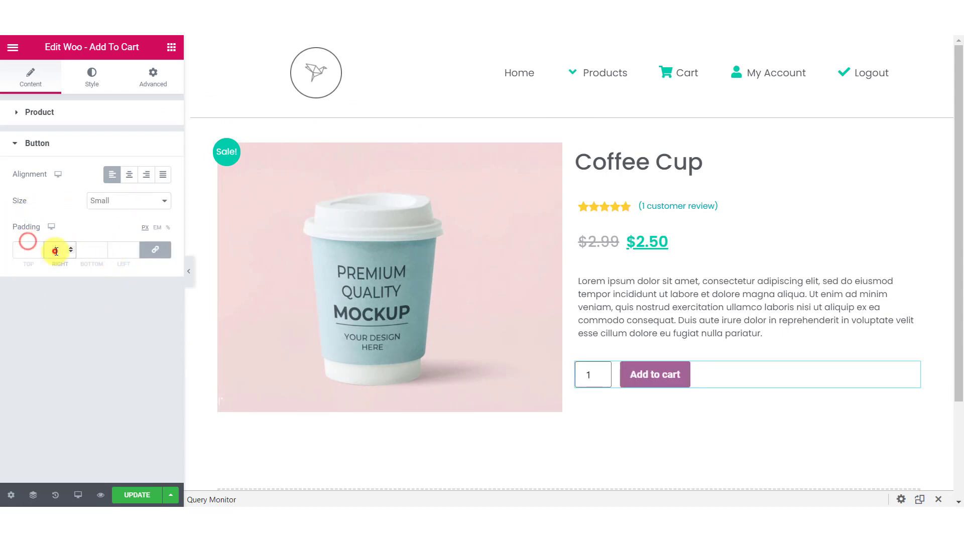
left_click(92, 248)
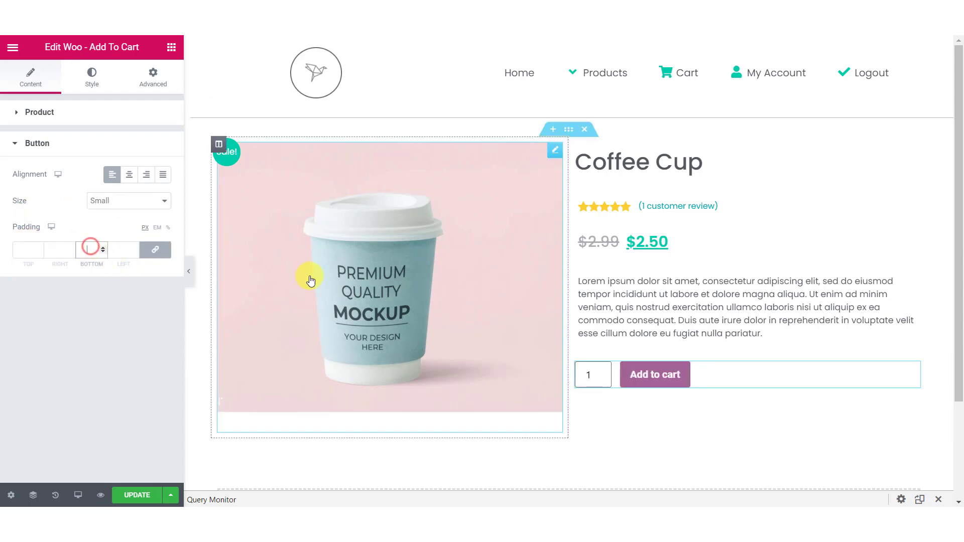
- Set the Add to cart button typography to Poppins at weight 500
left_click(91, 77)
left_click(162, 143)
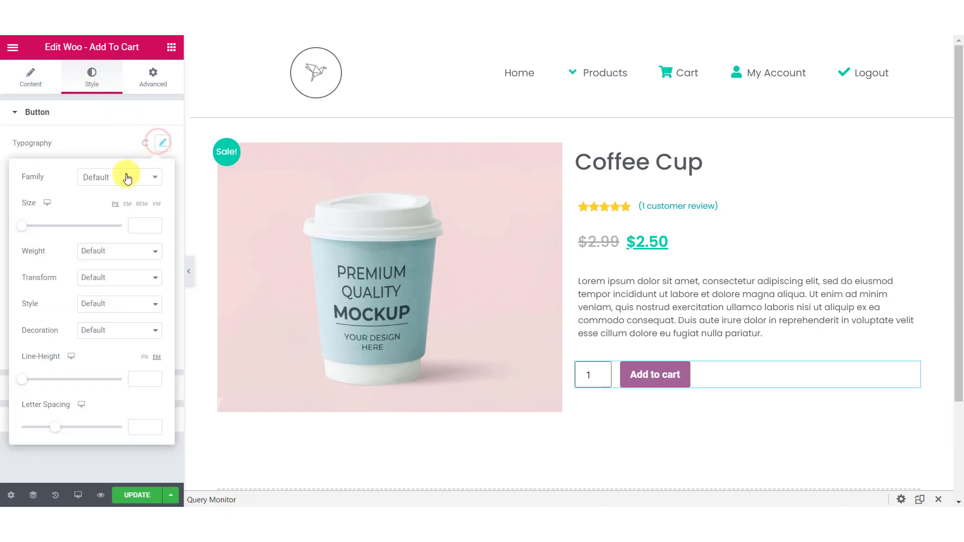
left_click(121, 177)
type("popp")
key("Return")
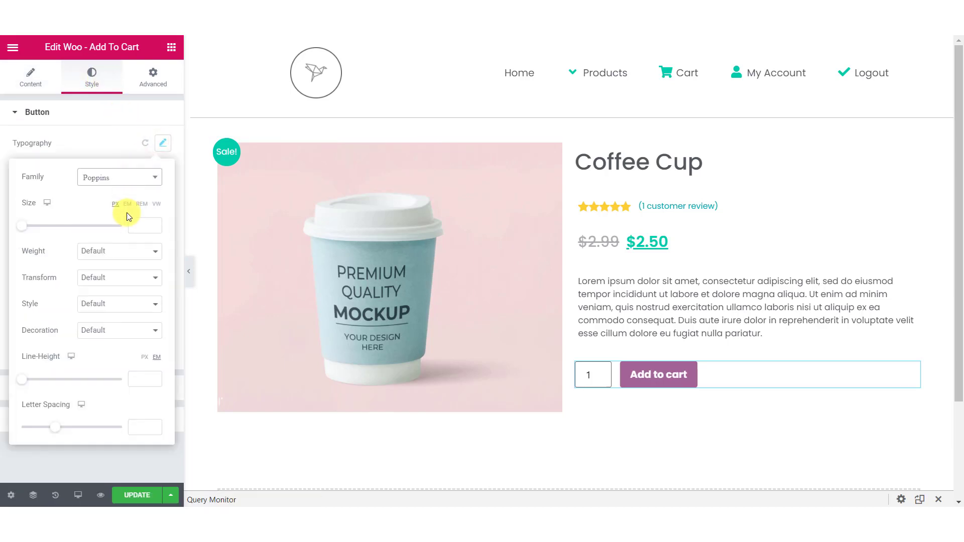
left_click(119, 250)
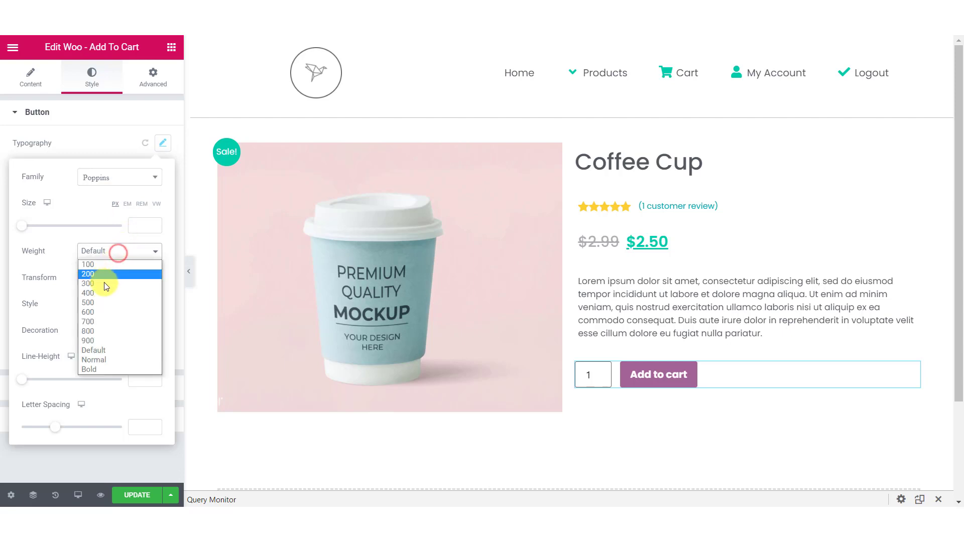
left_click(99, 303)
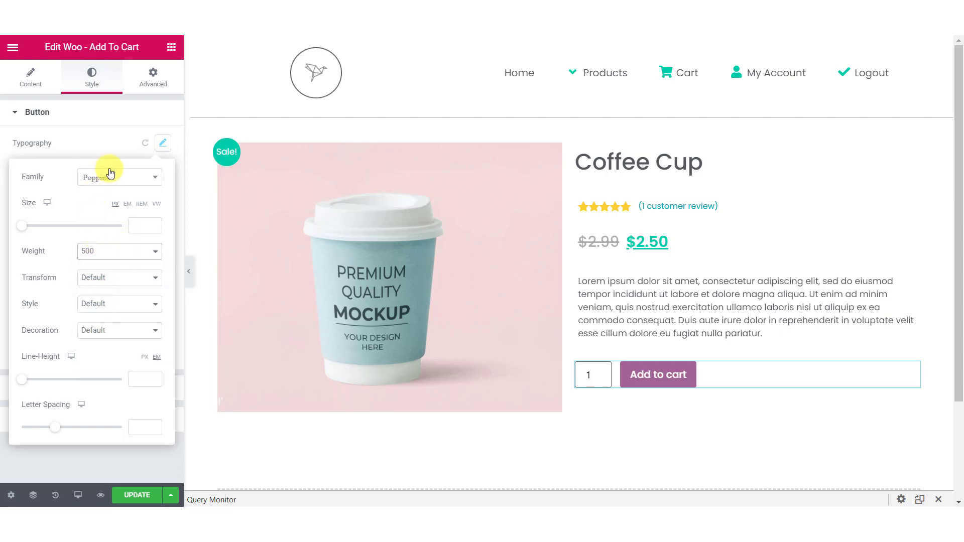
left_click(114, 143)
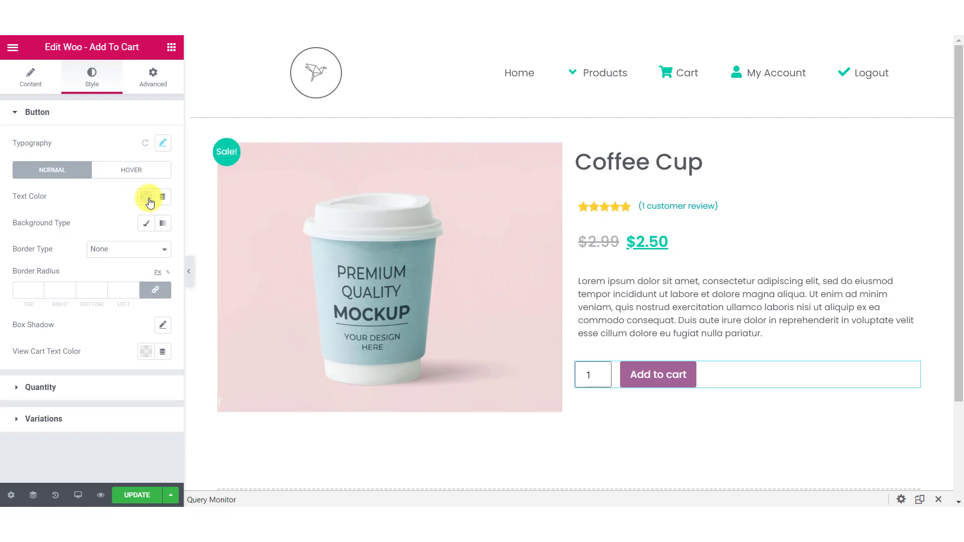
- Give the button a classic teal background colour (#00CDAC)
left_click(142, 224)
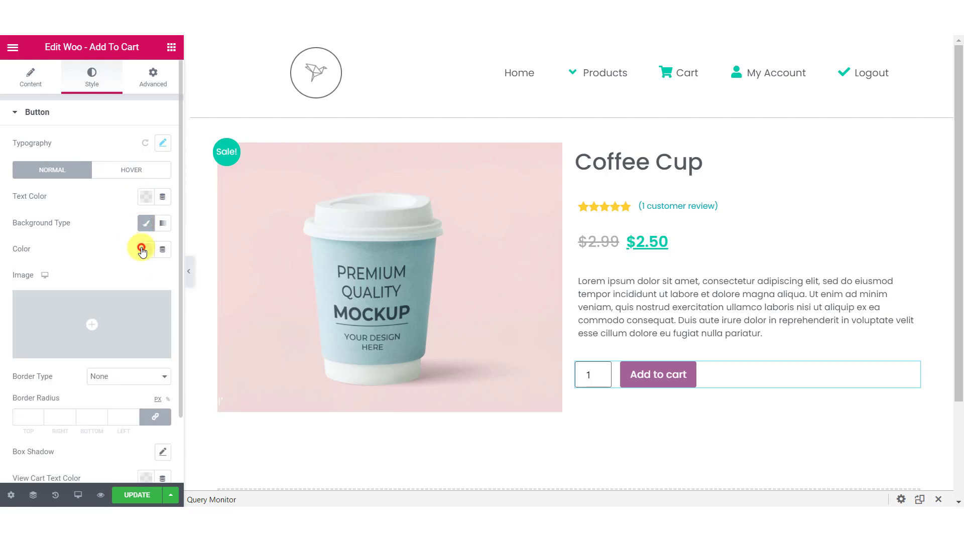
left_click(142, 249)
left_click(135, 296)
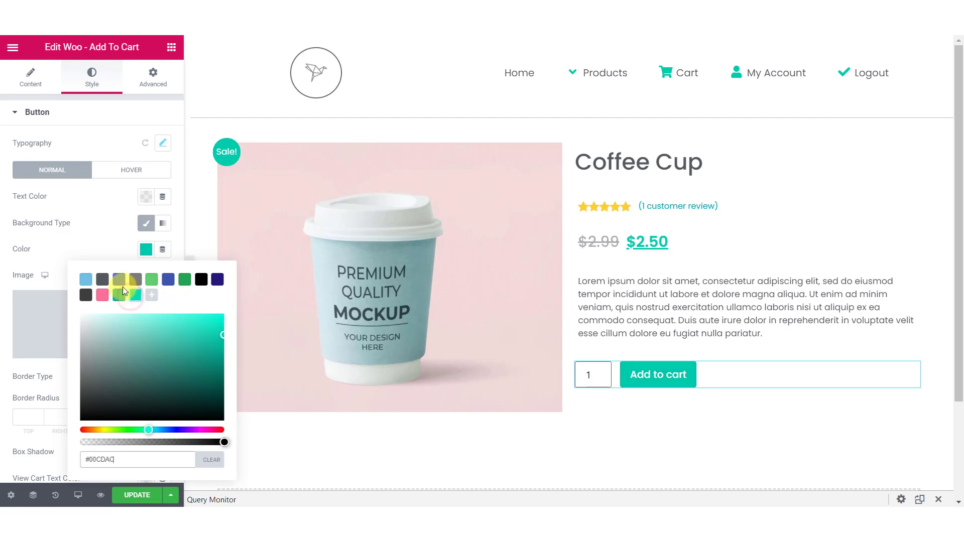
left_click(96, 236)
scroll(95, 249, "down", 3)
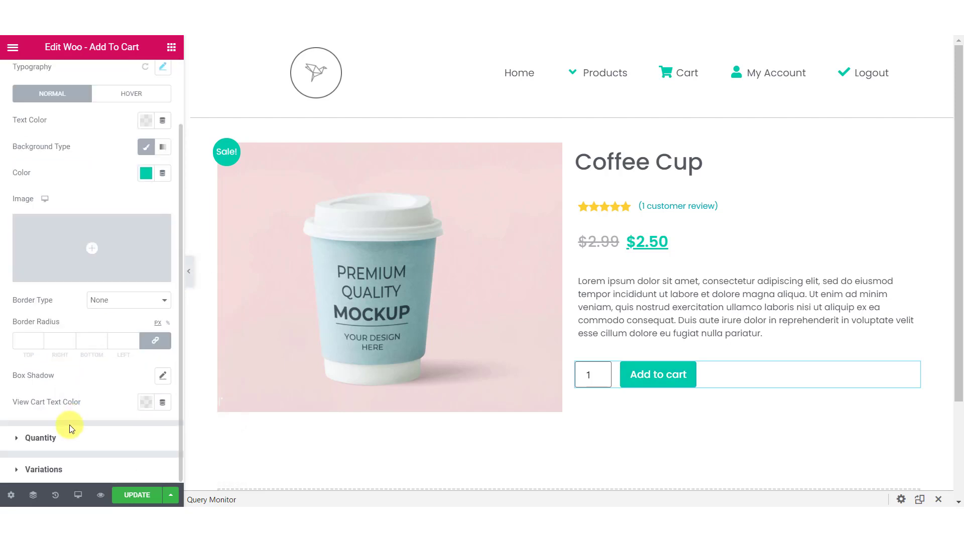
- Set the quantity box spacing to 20 and its text font to Poppins
left_click(41, 438)
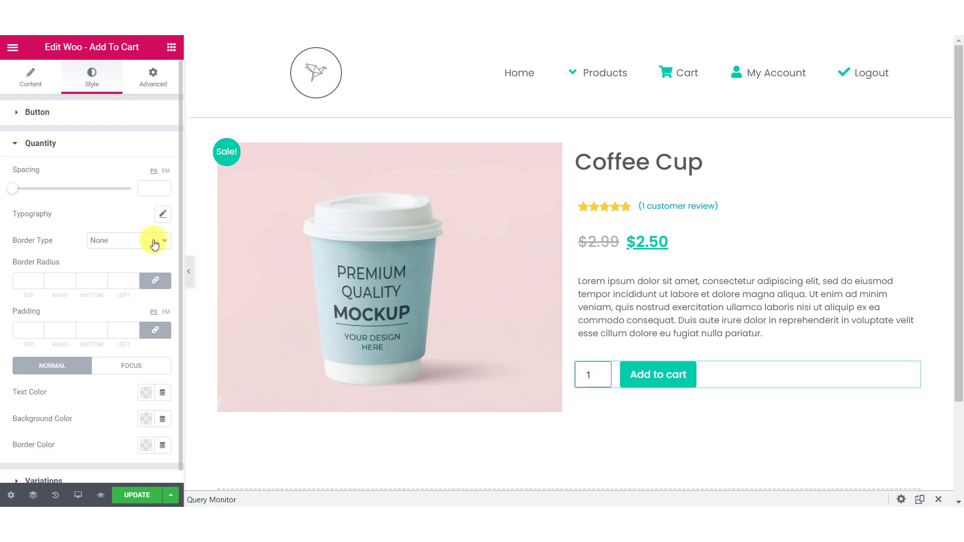
left_click_drag(15, 189, 35, 189)
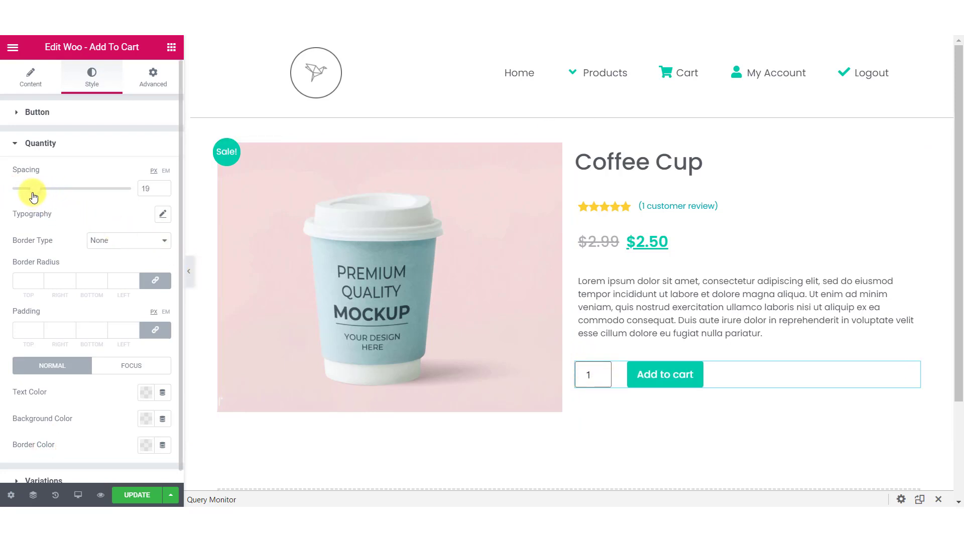
left_click(163, 214)
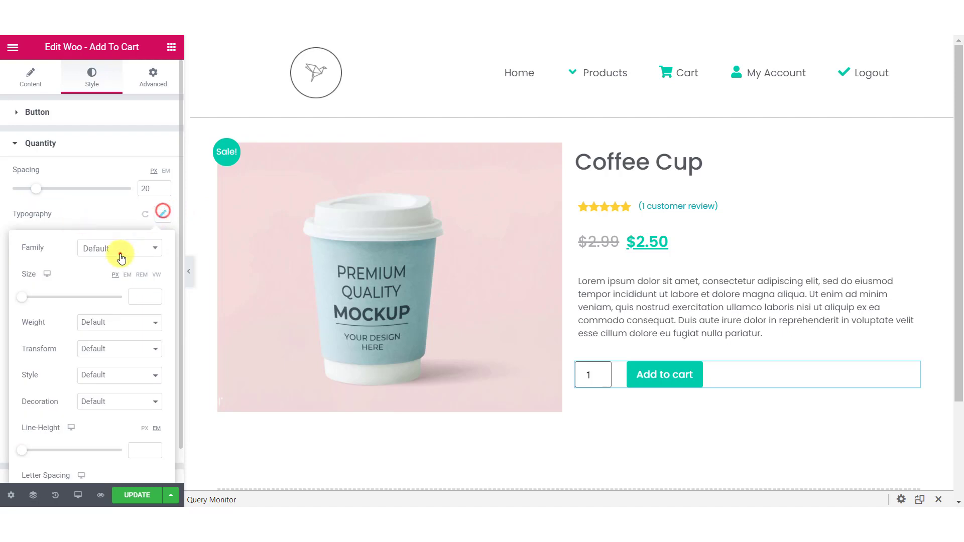
left_click(121, 250)
left_click(113, 298)
left_click(91, 221)
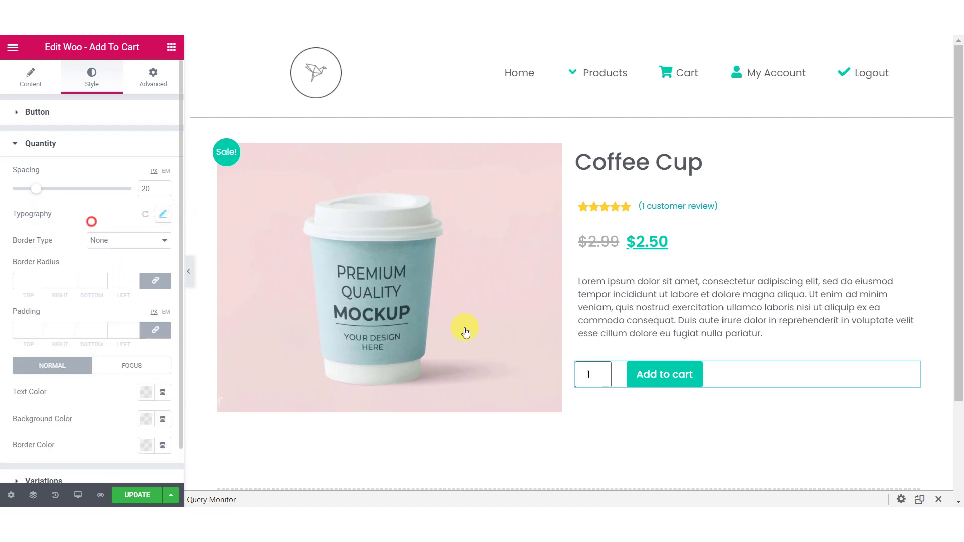
- Give the quantity box a solid 1 px grey border, 5 px radius, cleared padding, then preview
left_click(124, 240)
left_click(105, 258)
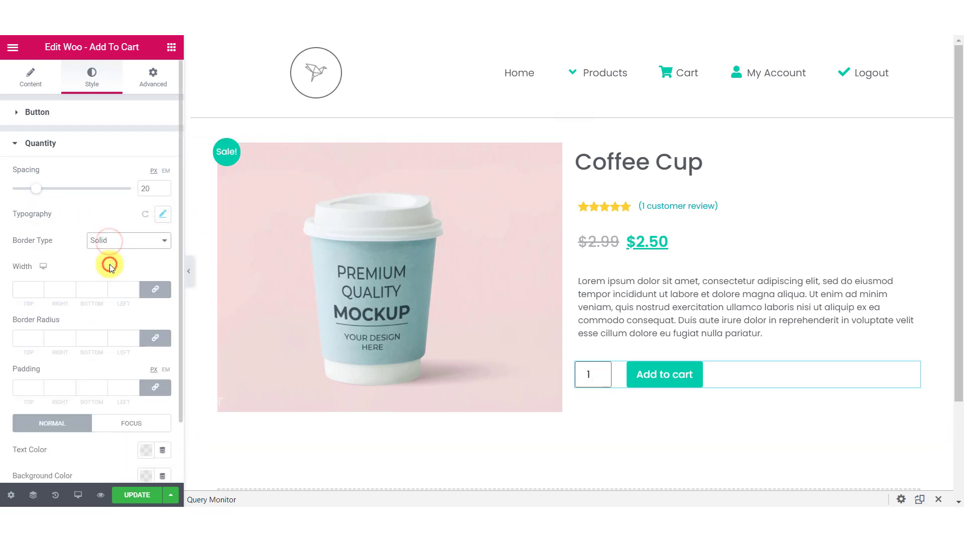
left_click(26, 290)
type("1")
left_click(26, 339)
type("5")
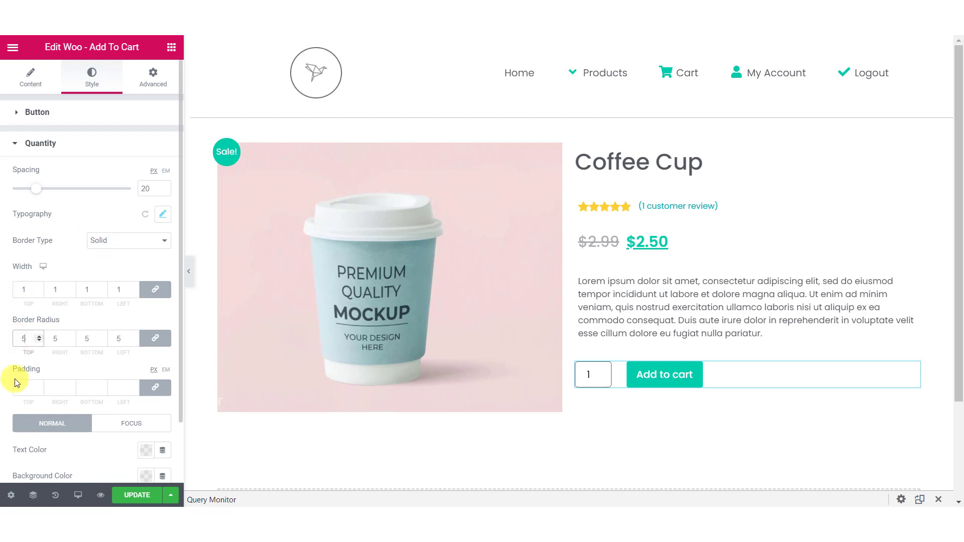
left_click(23, 388)
type("5")
key("BackSpace")
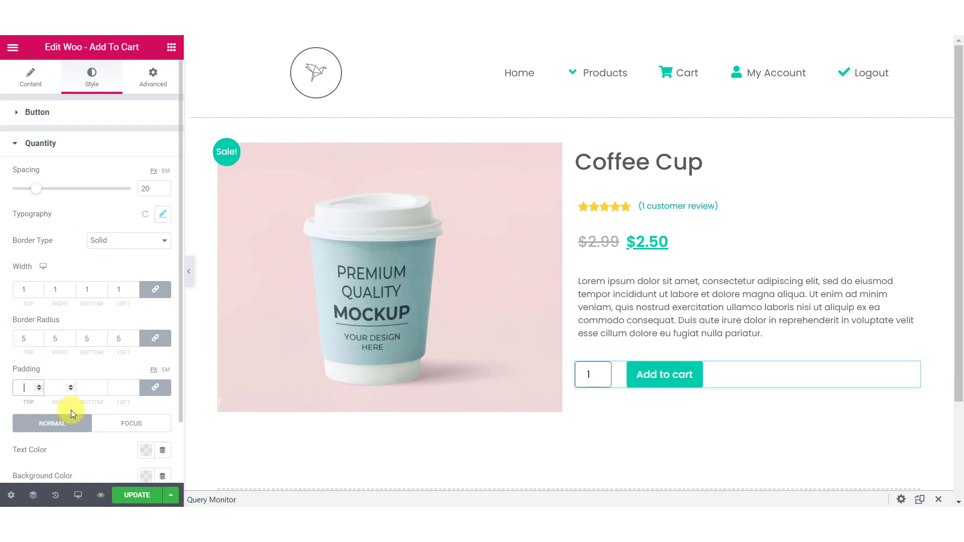
scroll(71, 410, "down", 2)
left_click(147, 433)
left_click(80, 313)
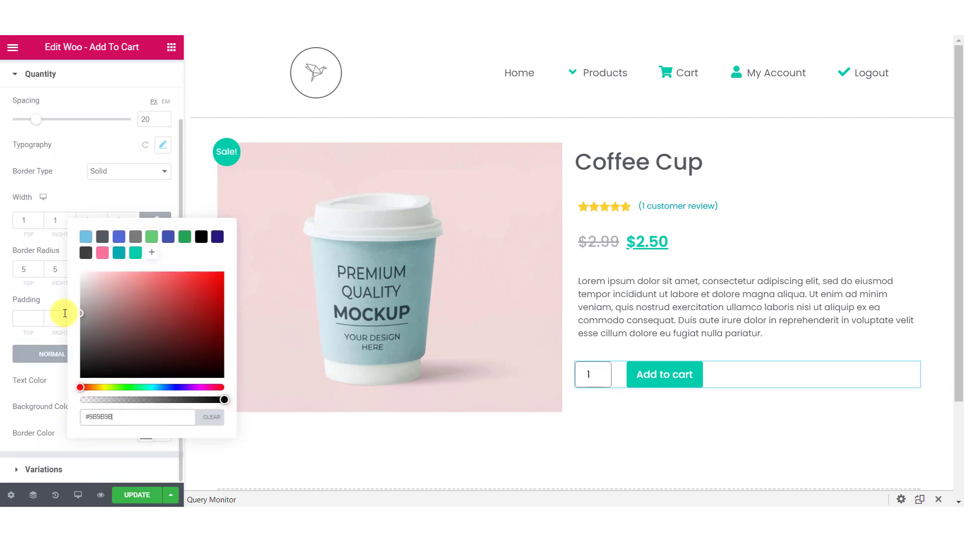
left_click(6, 331)
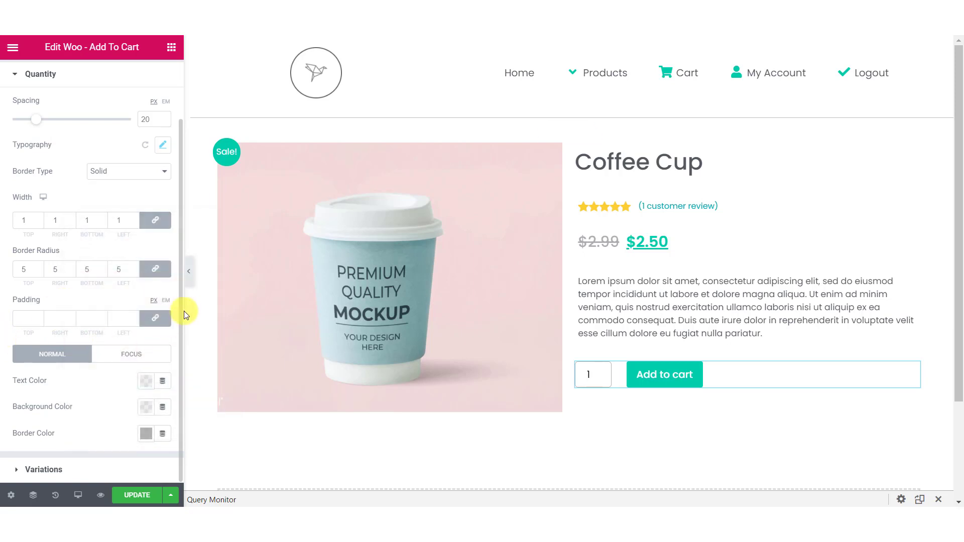
left_click(188, 271)
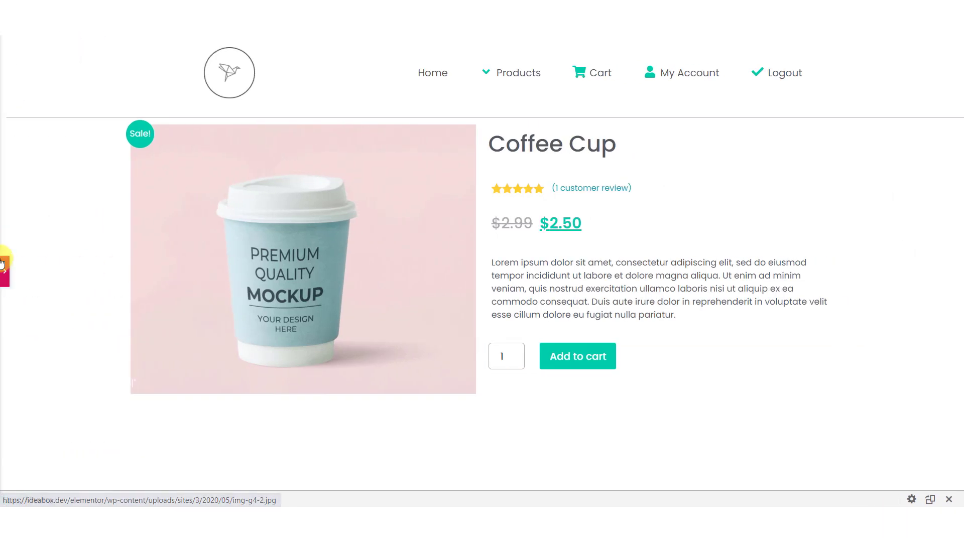
left_click(3, 265)
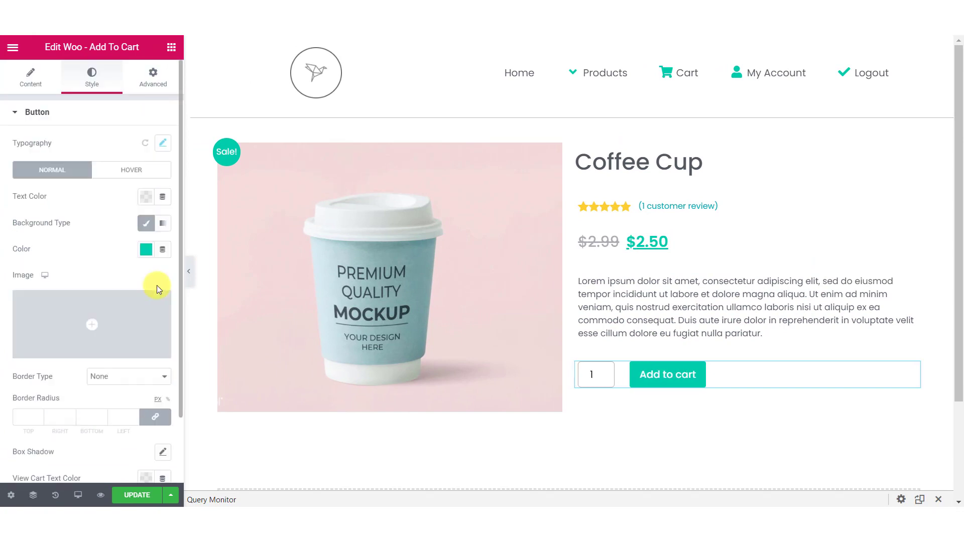
scroll(157, 285, "down", 3)
- Look through the Variations style controls unchanged, then return to the Content tab
left_click(41, 467)
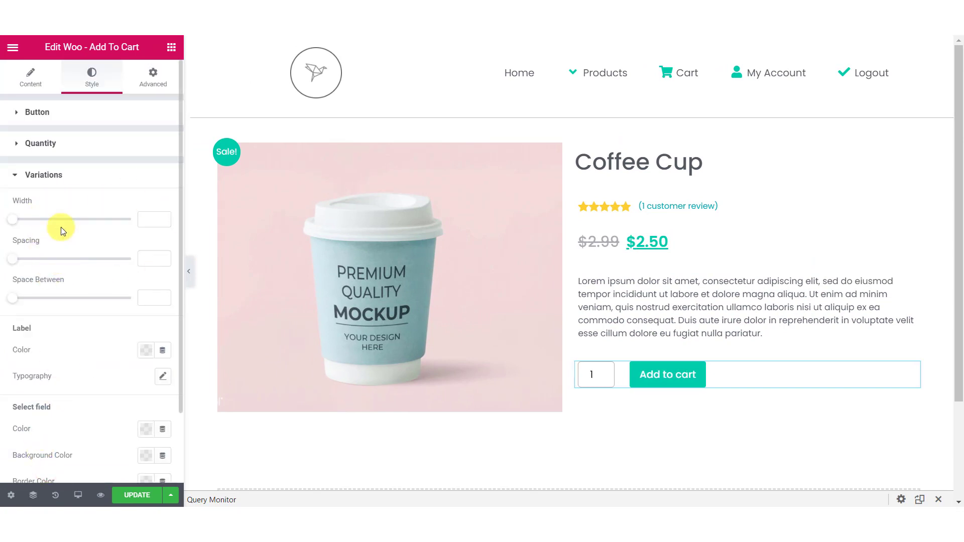
scroll(61, 227, "down", 1)
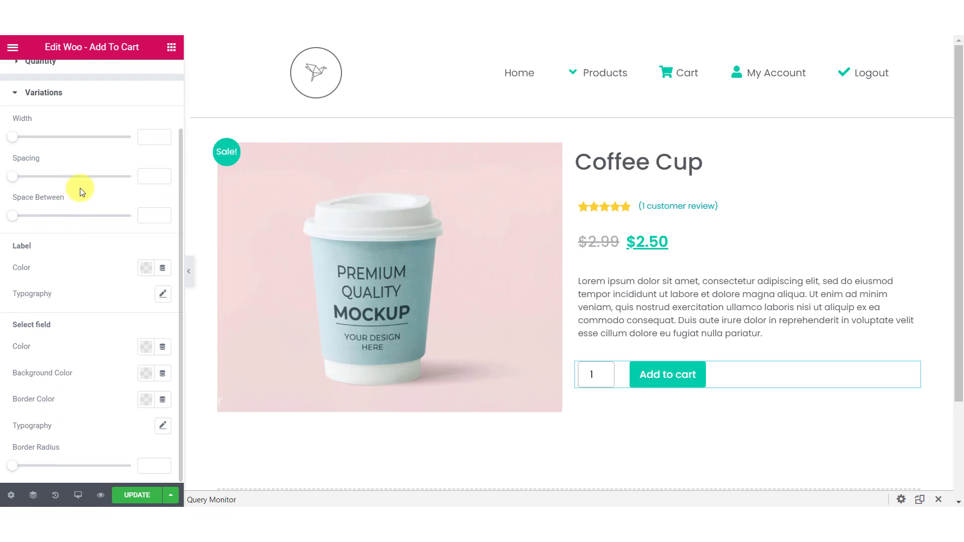
scroll(86, 267, "up", 1)
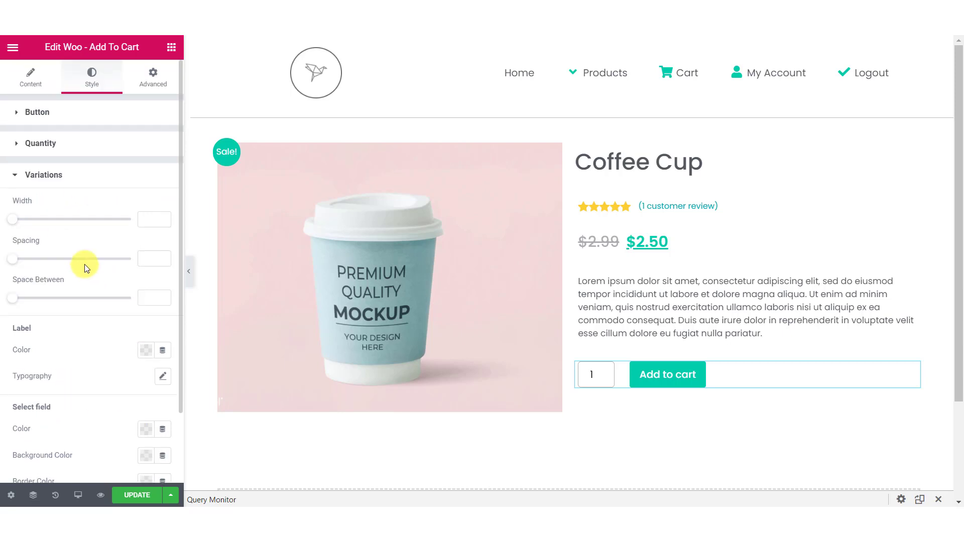
scroll(85, 267, "down", 1)
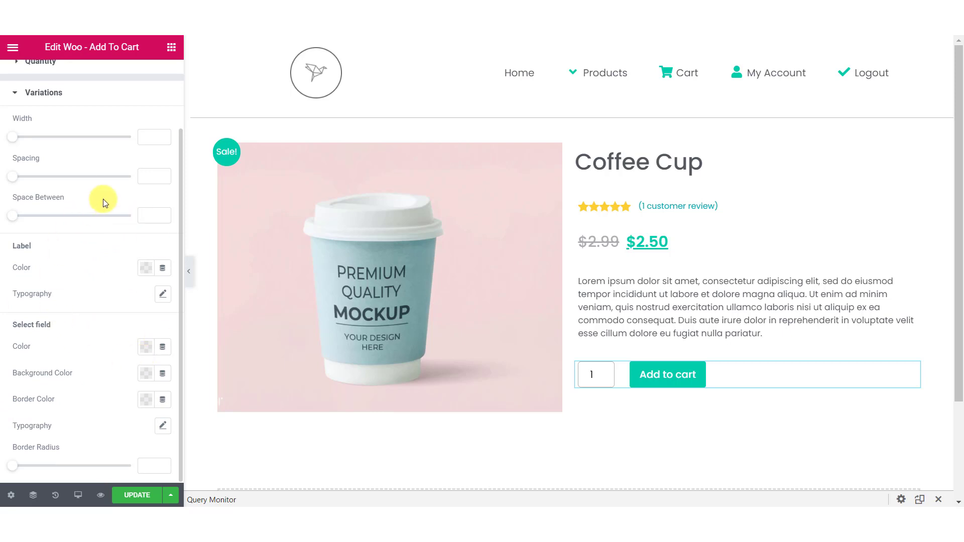
scroll(103, 181, "up", 2)
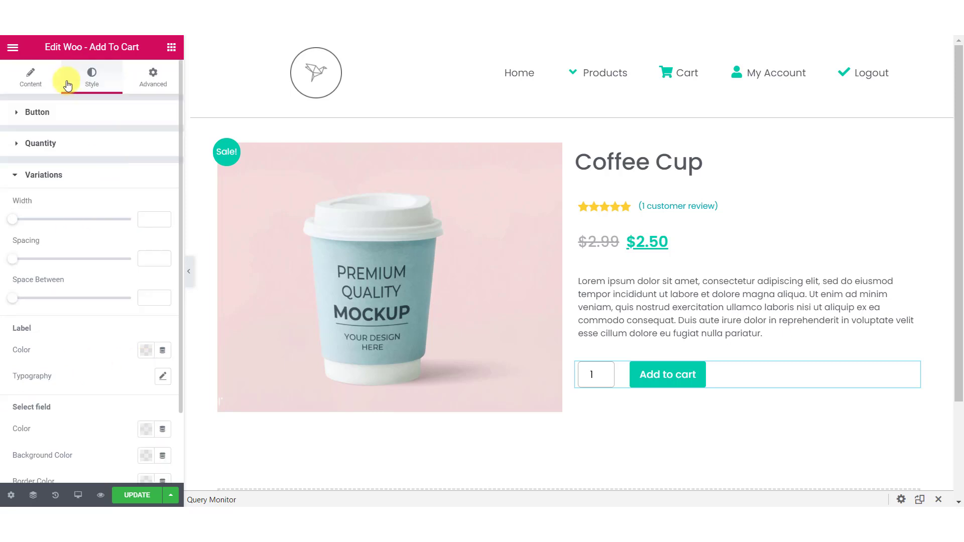
left_click(14, 78)
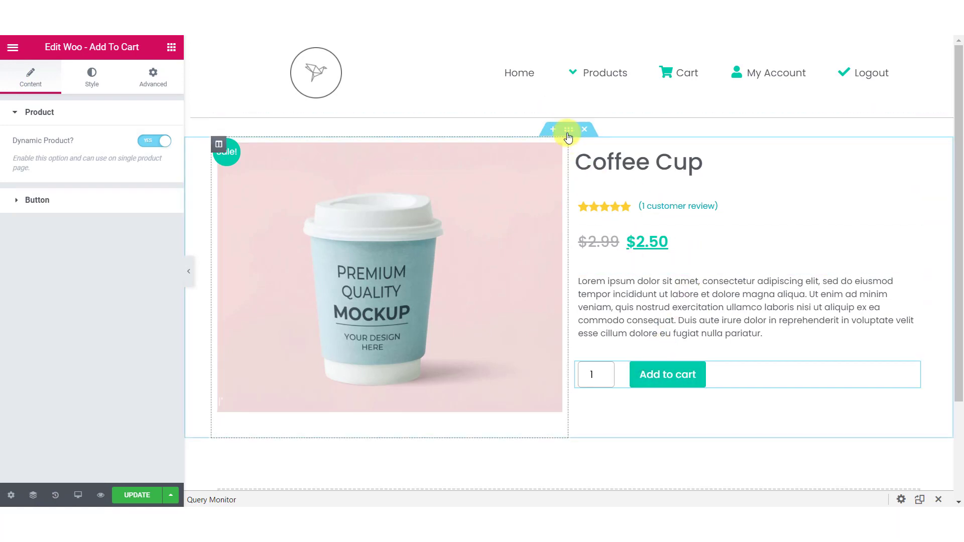
- Select the product section, save the template with UPDATE, and preview the page
left_click(567, 130)
left_click(154, 77)
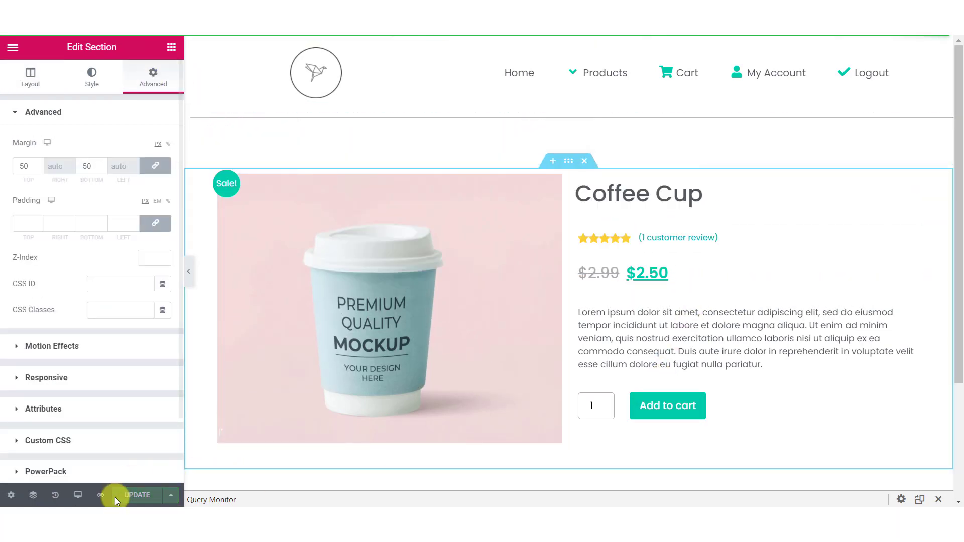
left_click(136, 496)
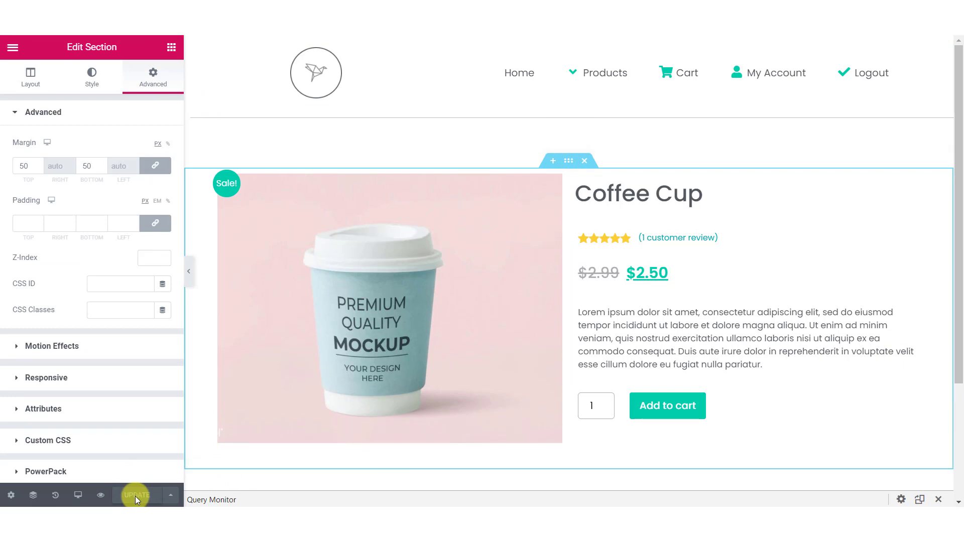
left_click(99, 495)
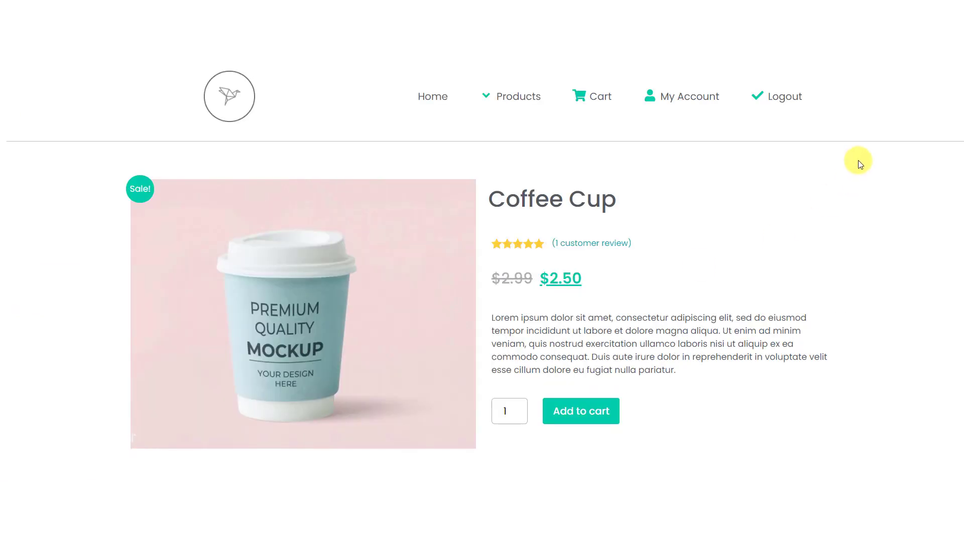